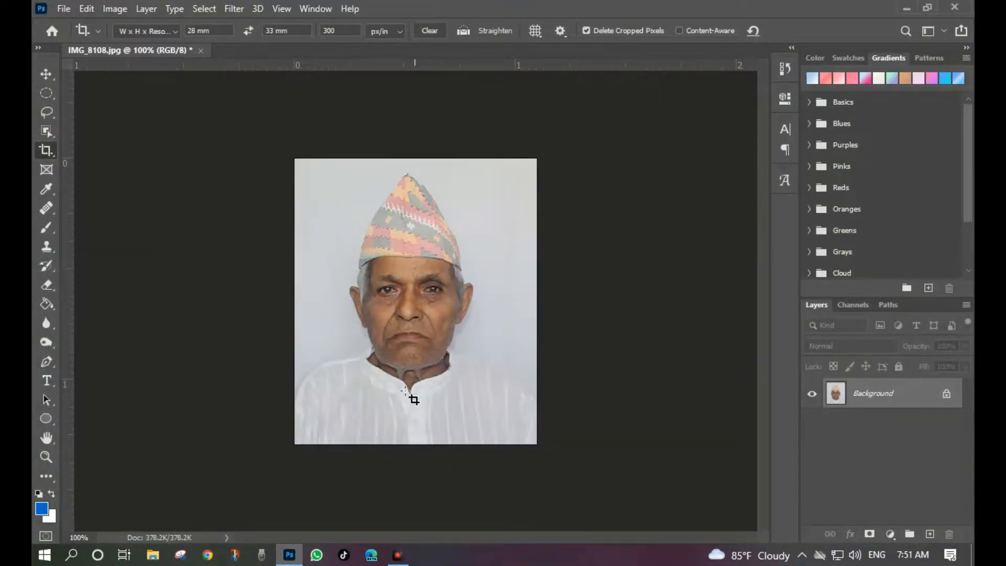
# - Close IMG_8108.jpg without saving its changes
pyautogui.click(64, 9)
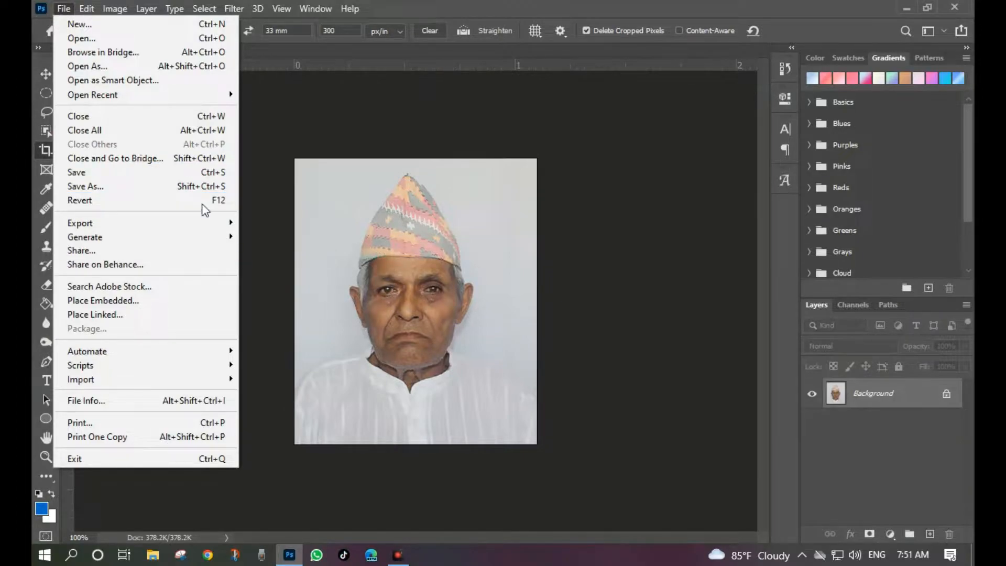
pyautogui.click(262, 91)
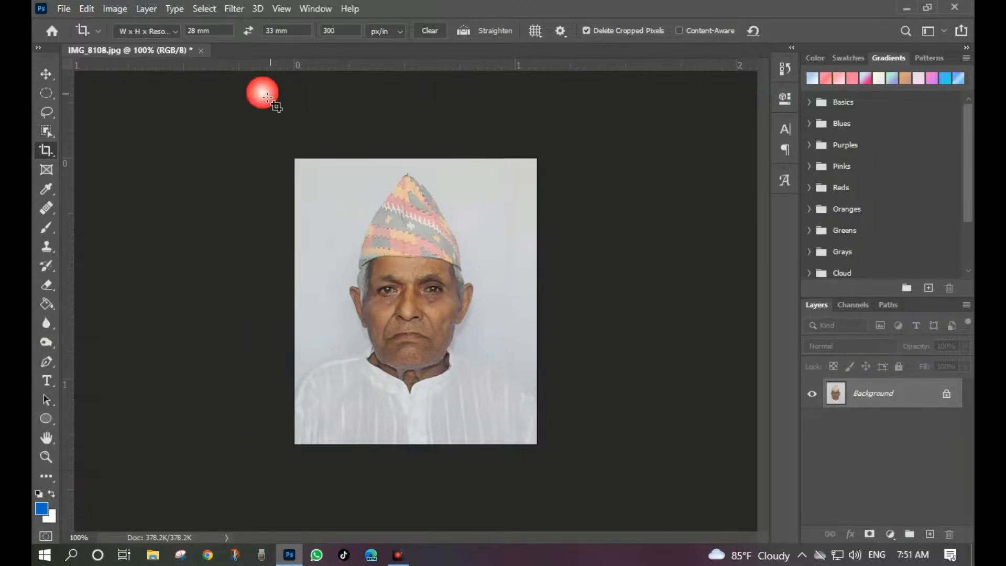
pyautogui.click(200, 50)
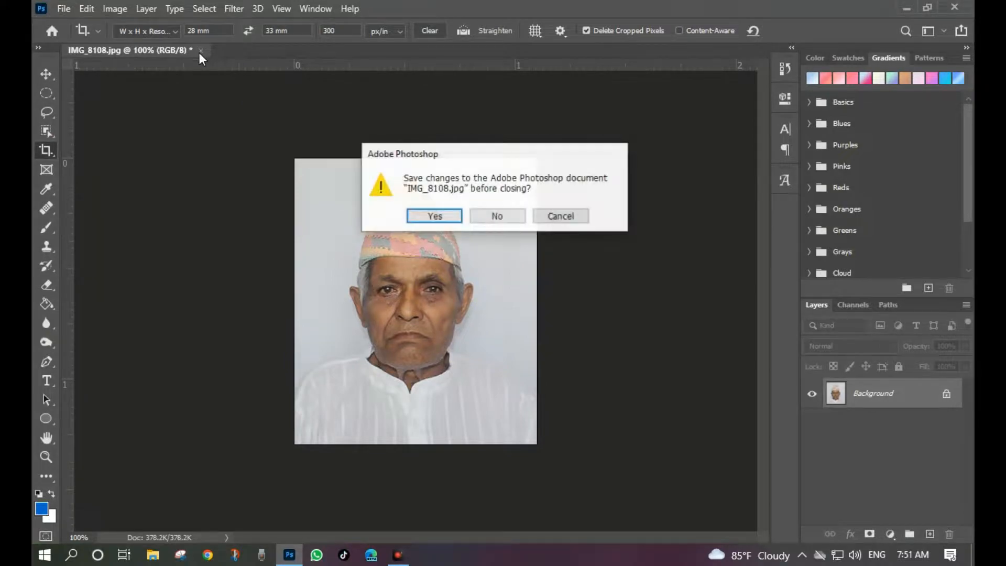
pyautogui.click(499, 217)
# - Open the image "12x8 print" from the 4r folder on New Volume (E:)
pyautogui.click(63, 9)
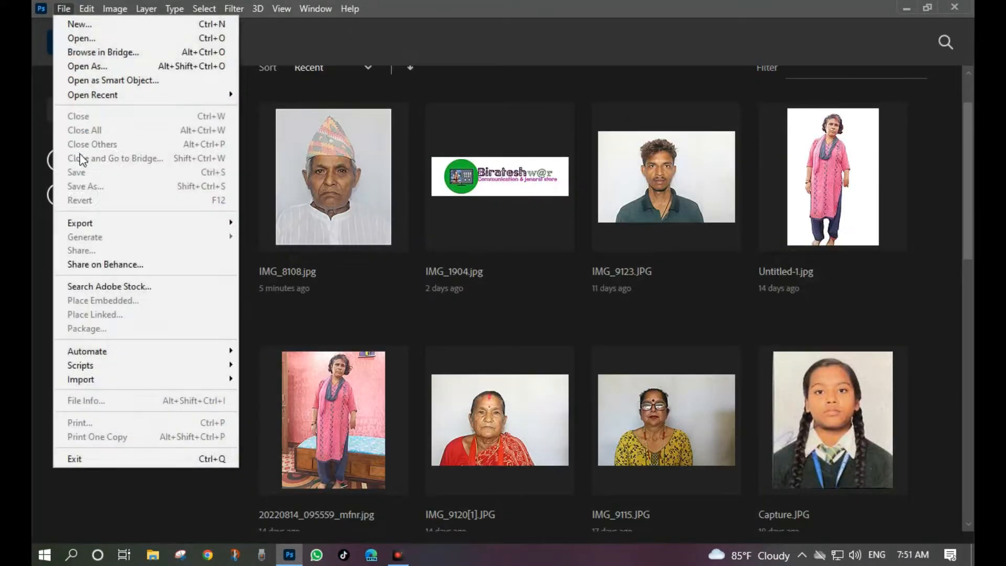
pyautogui.click(84, 37)
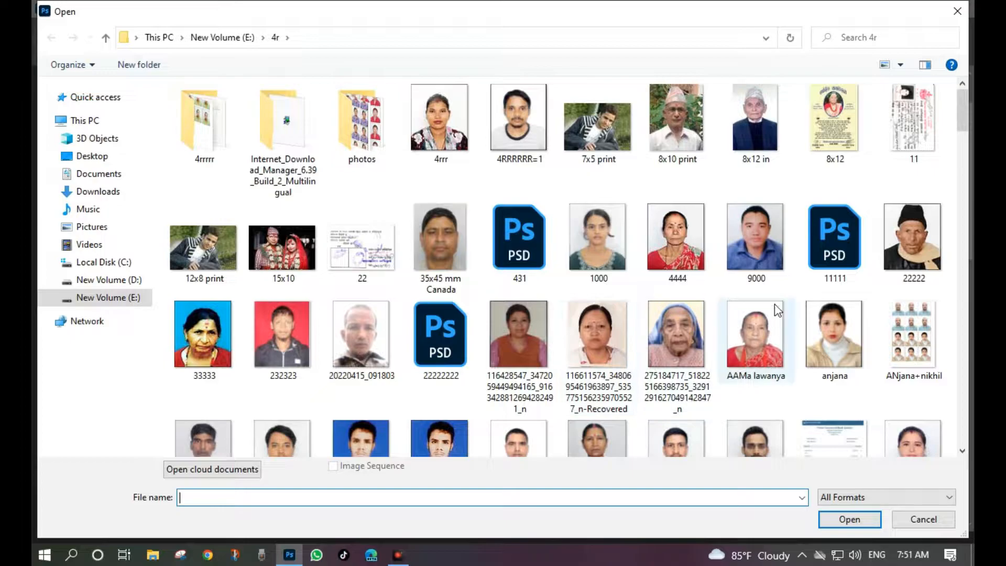
pyautogui.scroll(-5, 345, 339)
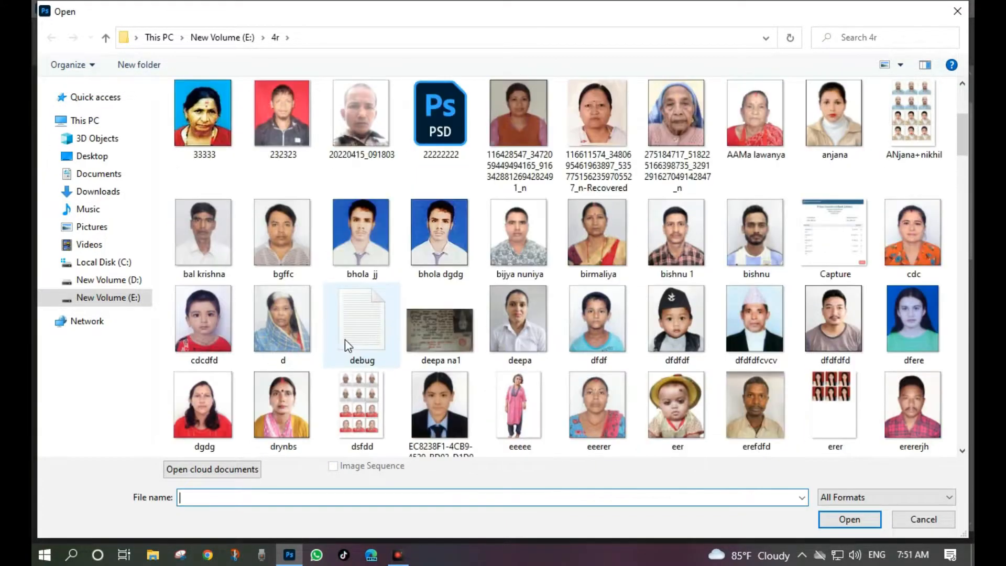
pyautogui.scroll(5, 345, 338)
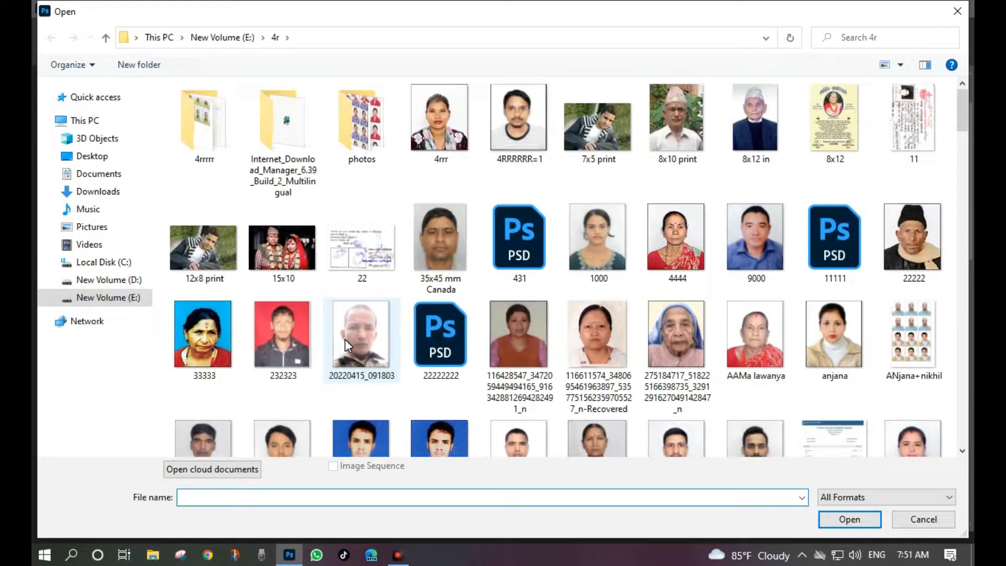
pyautogui.click(211, 260)
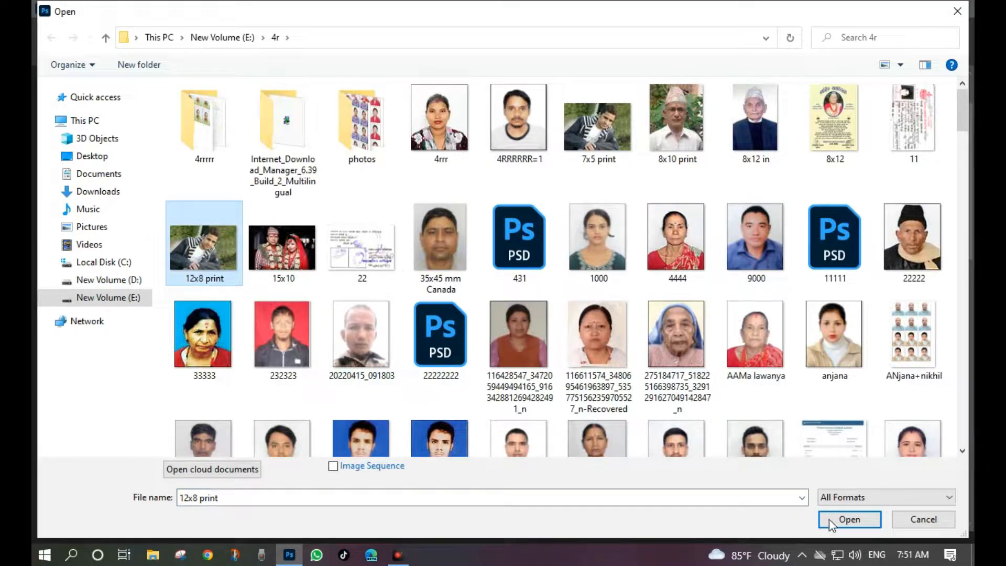
pyautogui.click(843, 521)
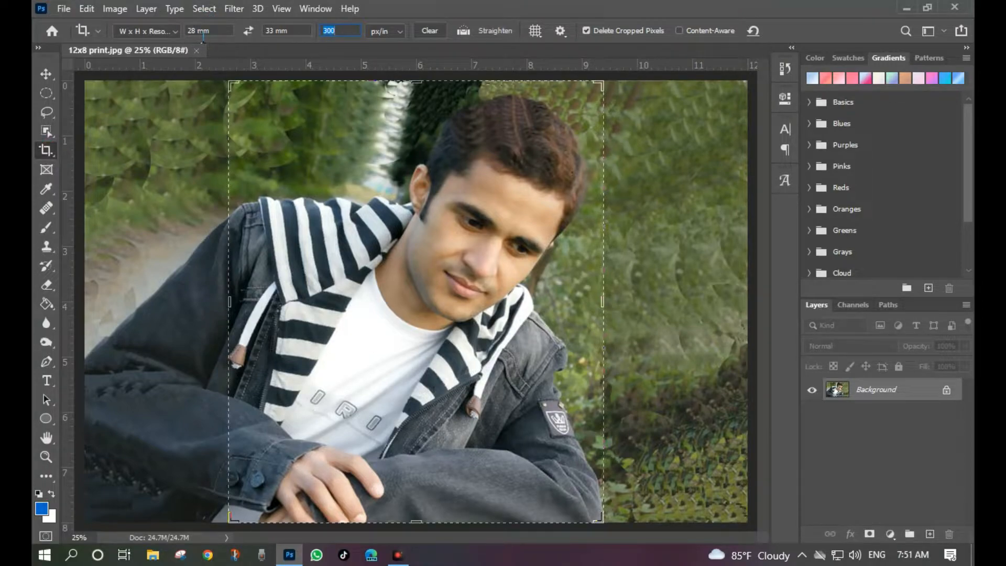
# - Set the crop size to 28 mm wide by 33 mm high at 300 px/in
pyautogui.click(202, 31)
pyautogui.write('288')
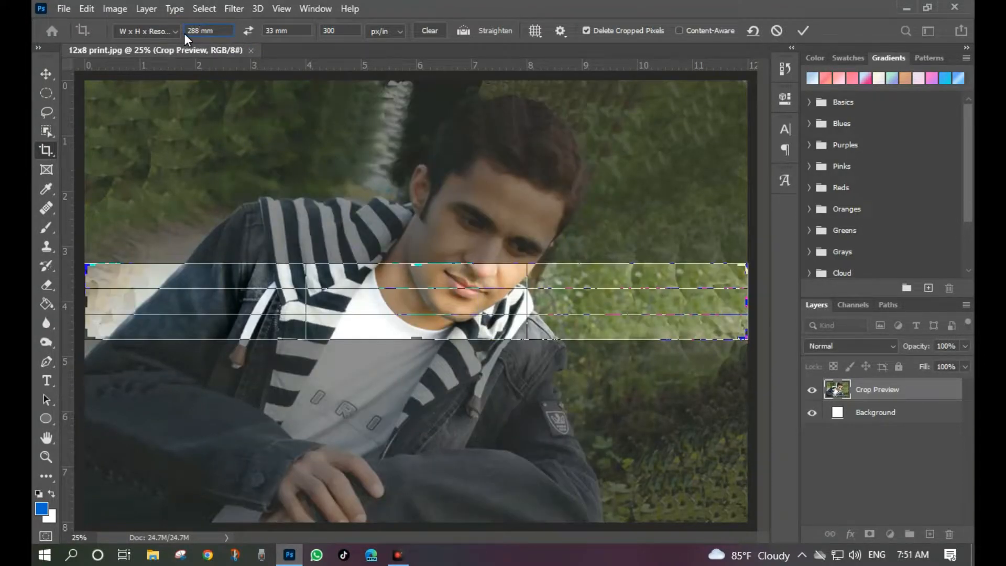
pyautogui.press('BackSpace')
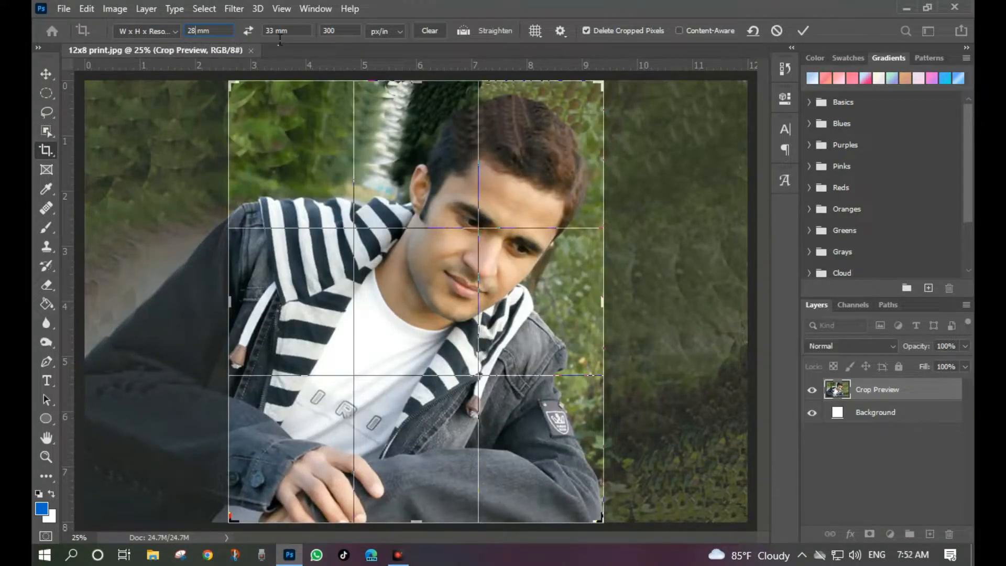
pyautogui.write('33')
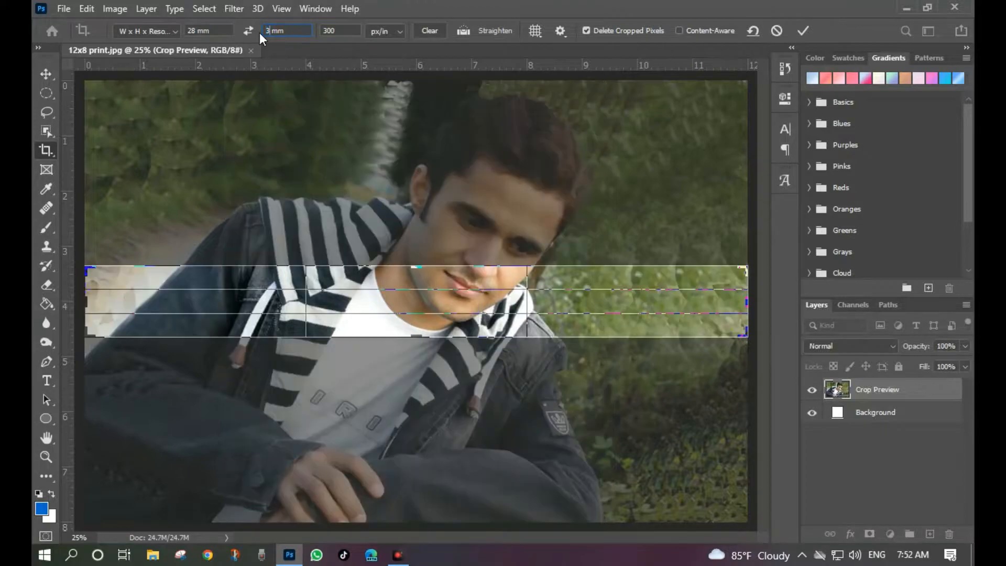
pyautogui.click(342, 36)
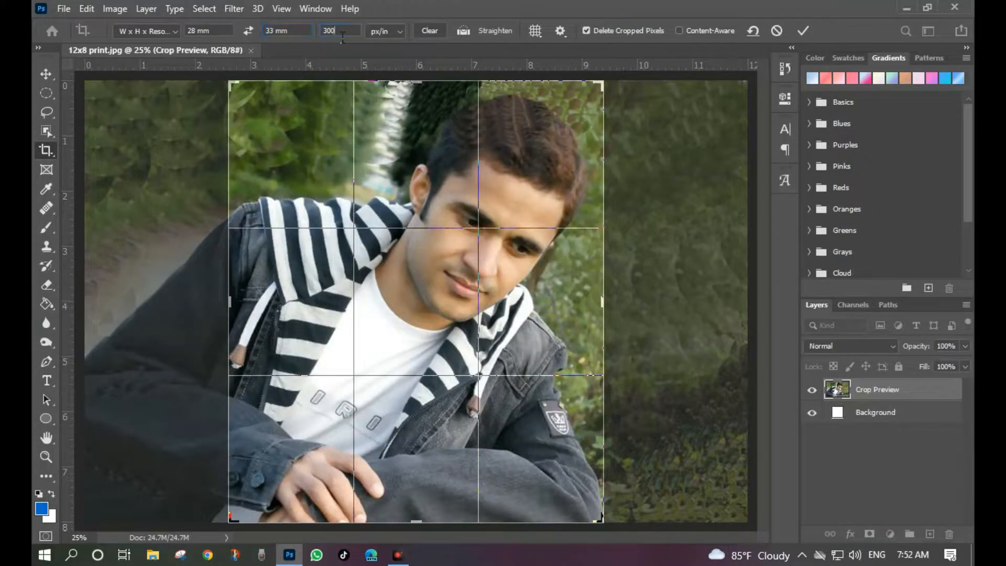
pyautogui.moveTo(329, 39); pyautogui.dragTo(275, 63)
# - Tighten the crop frame around the man's head and upper chest and apply the crop
pyautogui.moveTo(251, 88); pyautogui.dragTo(275, 121)
pyautogui.moveTo(383, 205); pyautogui.dragTo(379, 288)
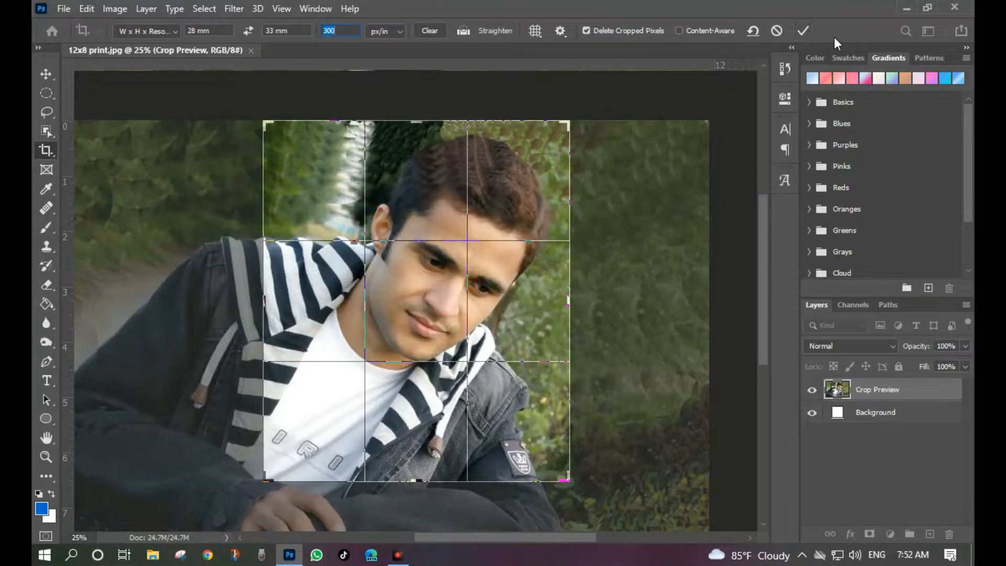
pyautogui.click(805, 31)
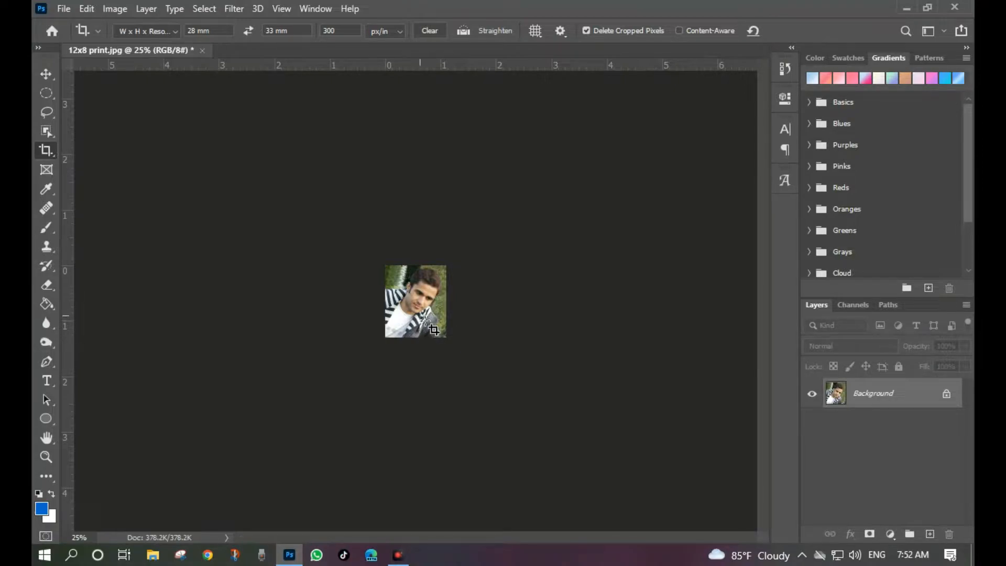
# - Brighten the cropped photo with a Curves adjustment, raising the RGB midtone point to input 120, output 136
pyautogui.press('ctrl')
pyautogui.hotkey('ctrl', '+')
pyautogui.hotkey('ctrl', '+')
pyautogui.hotkey('ctrl', '+')
pyautogui.hotkey('ctrl', '+')
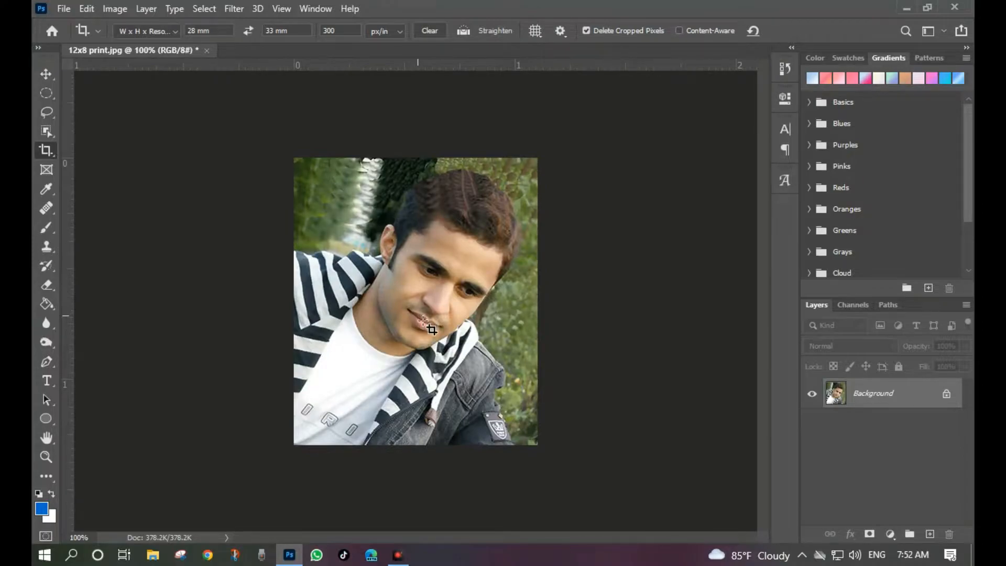
pyautogui.hotkey('ctrl', 'm')
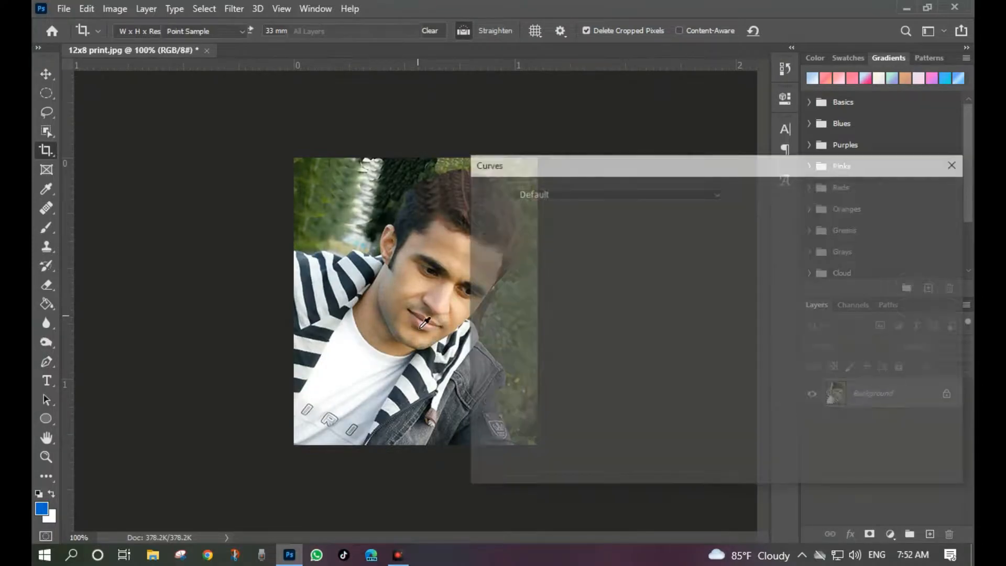
pyautogui.moveTo(645, 336); pyautogui.dragTo(638, 326)
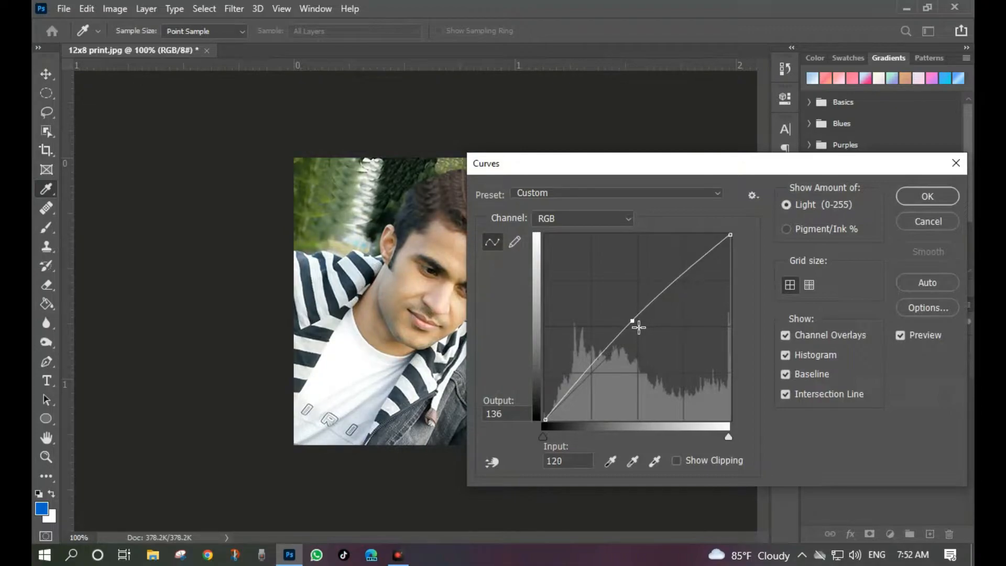
pyautogui.click(926, 198)
# - Apply a Levels adjustment to the photo using the RGB shadow and highlight input levels
pyautogui.press('c')
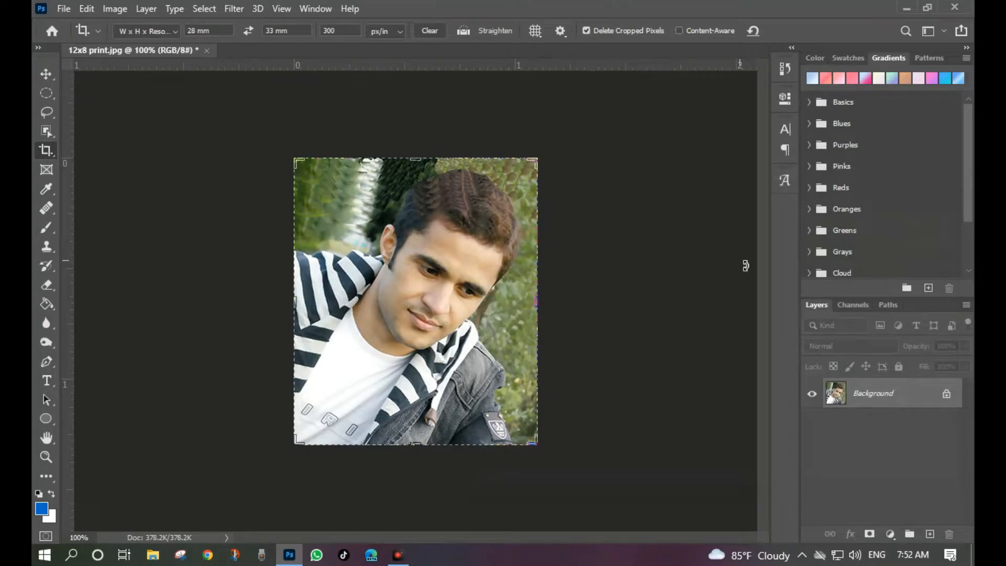
pyautogui.hotkey('ctrl', 'l')
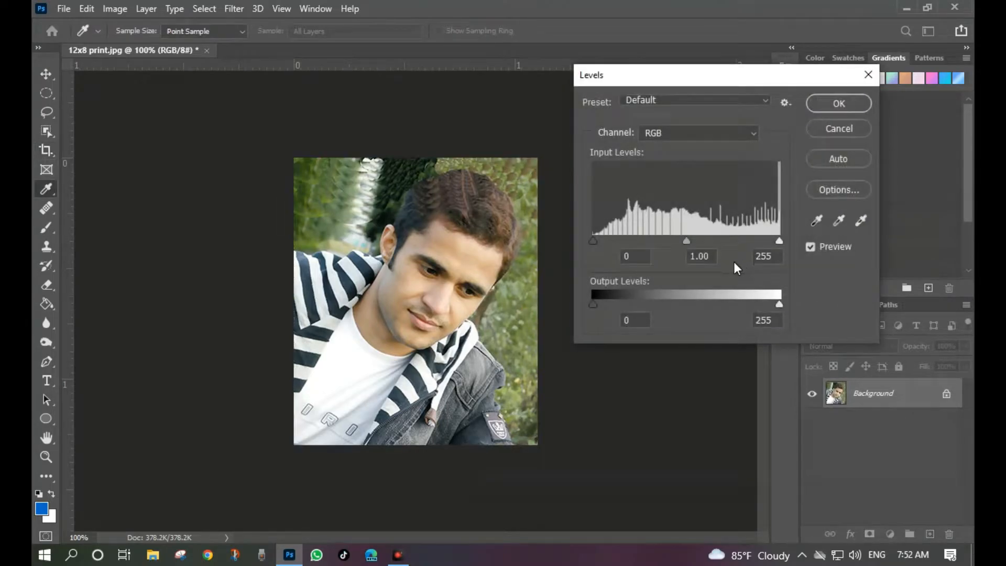
pyautogui.click(593, 241)
pyautogui.click(779, 240)
pyautogui.click(829, 105)
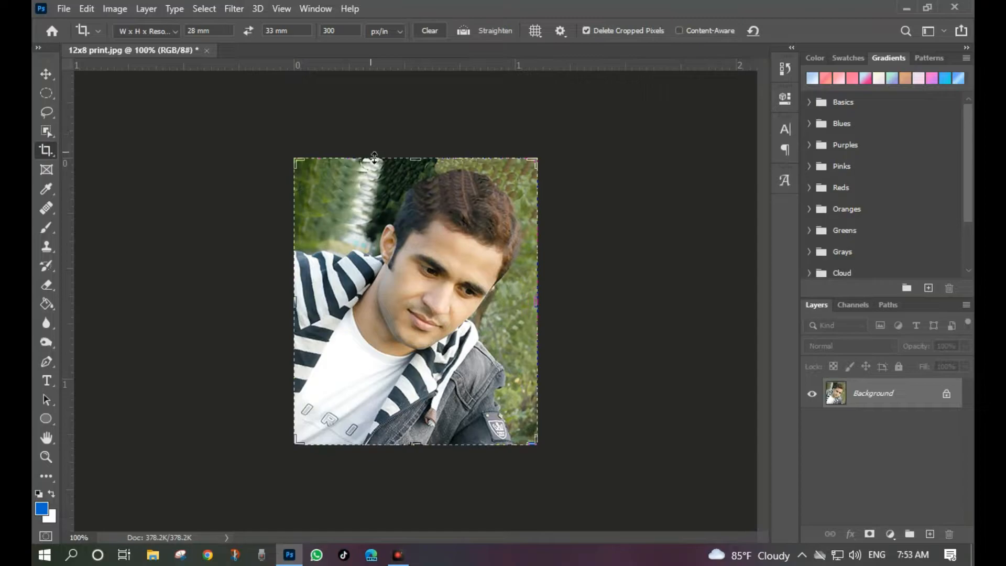
# - Select the man with the Object Selection tool using a rectangle around the whole photo
pyautogui.click(48, 134)
pyautogui.moveTo(297, 163); pyautogui.dragTo(543, 451)
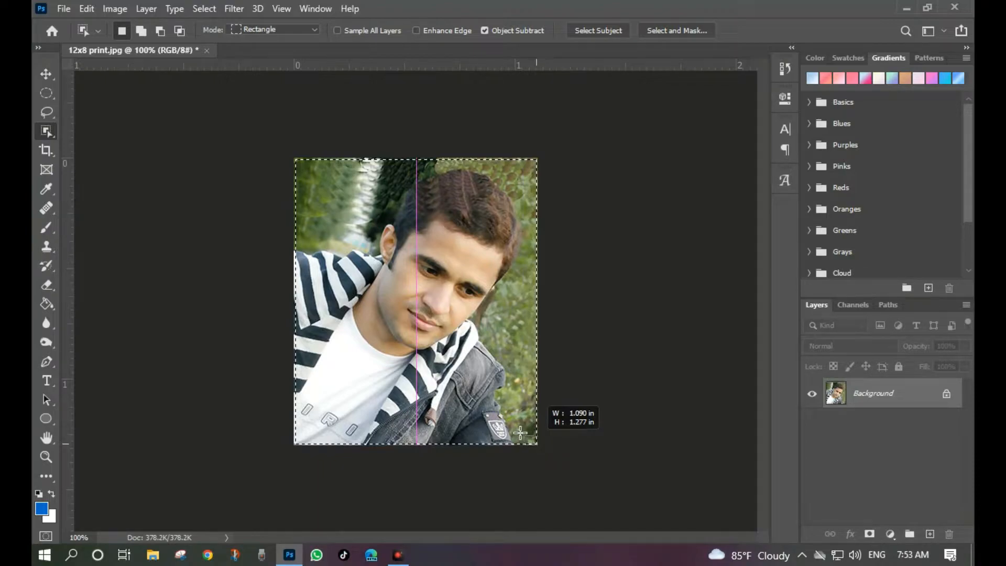
pyautogui.moveTo(520, 433); pyautogui.dragTo(520, 432)
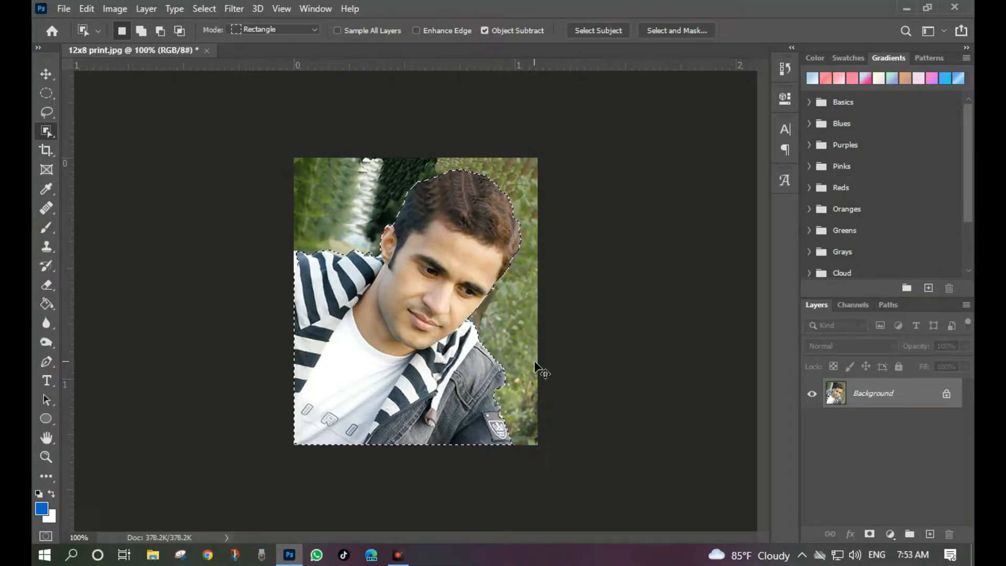
# - Create a new document 28 mm wide by 33 mm high at 300 pixels/inch in RGB Color
pyautogui.hotkey('ctrl', 'n')
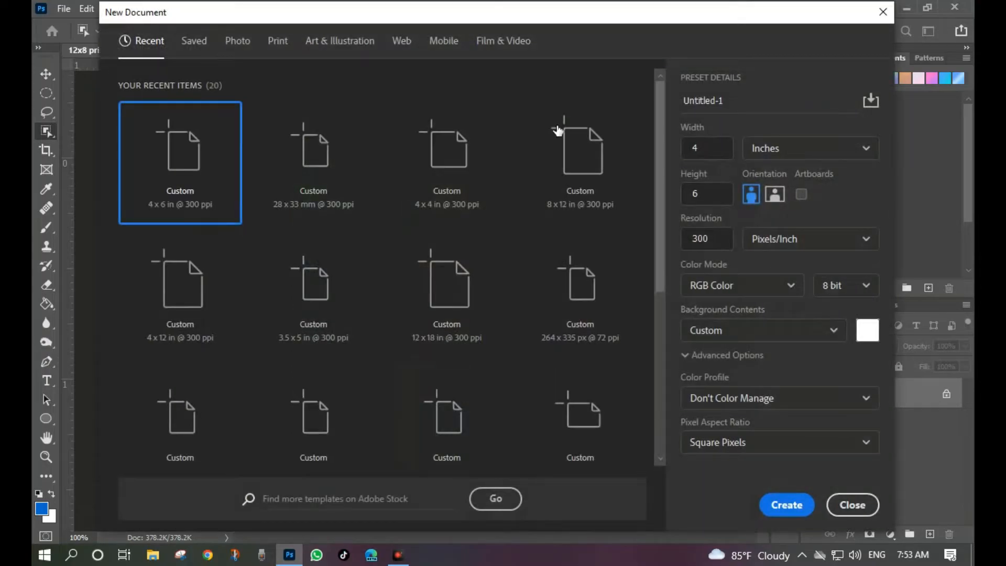
pyautogui.click(783, 153)
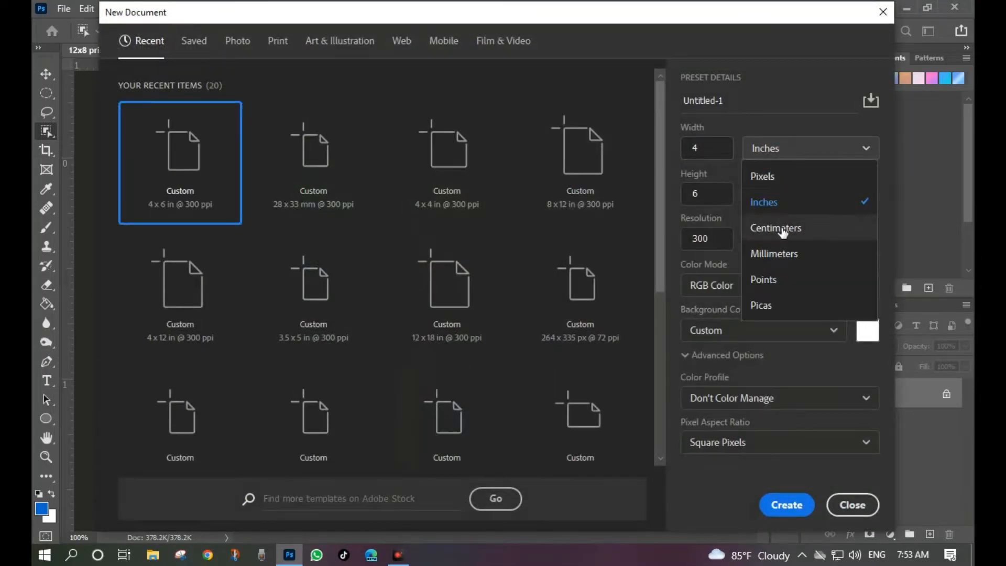
pyautogui.click(786, 266)
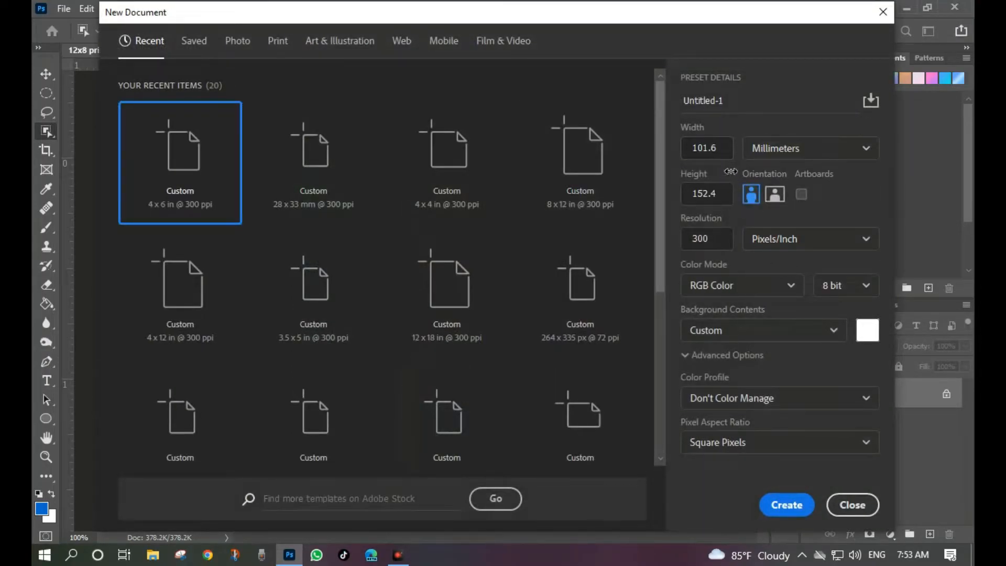
pyautogui.doubleClick(719, 157)
pyautogui.write('28')
pyautogui.doubleClick(726, 197)
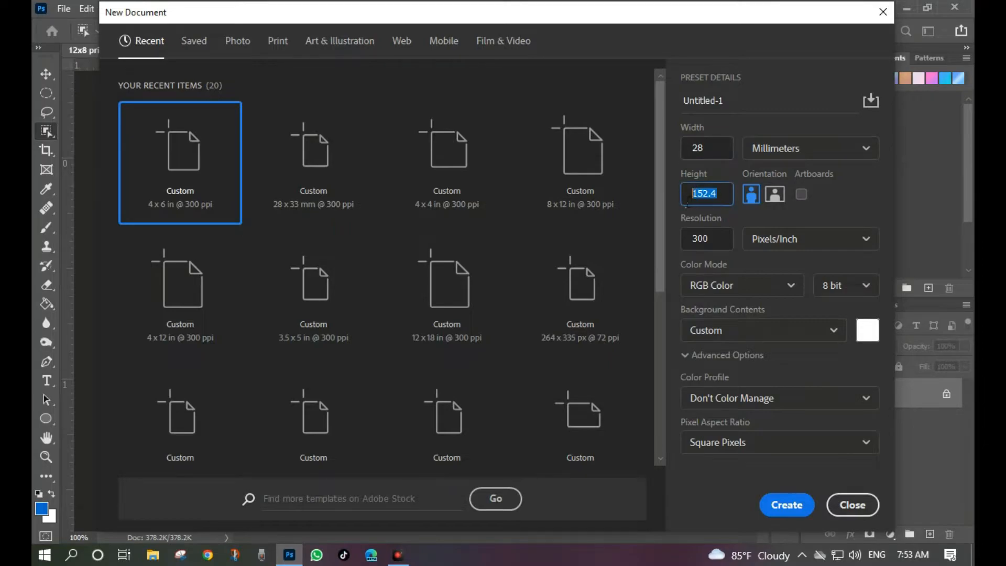
pyautogui.write('33')
pyautogui.click(783, 504)
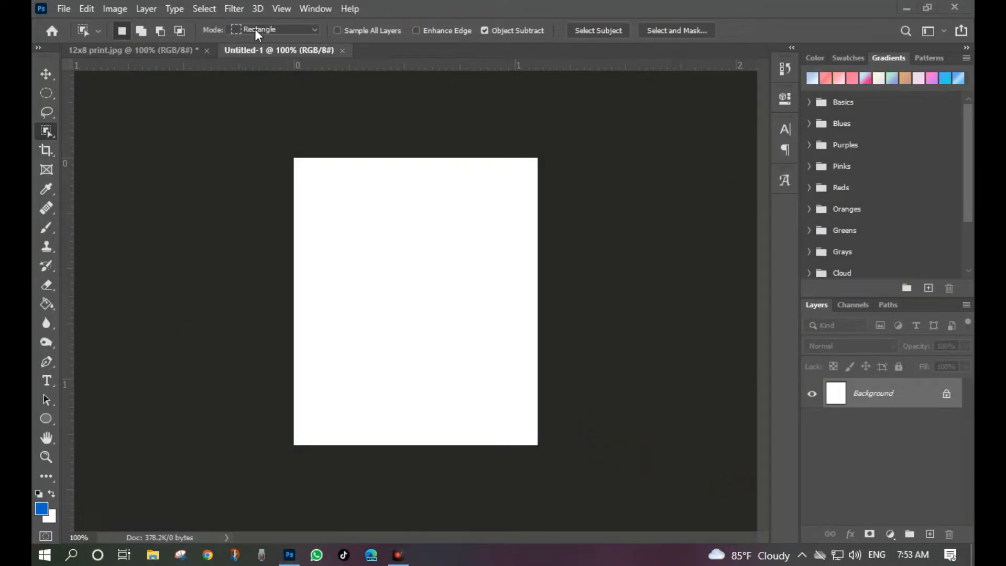
# - Float the blank document beside the photo, move the selected man into it as a new layer, and dock its window again
pyautogui.click(194, 51)
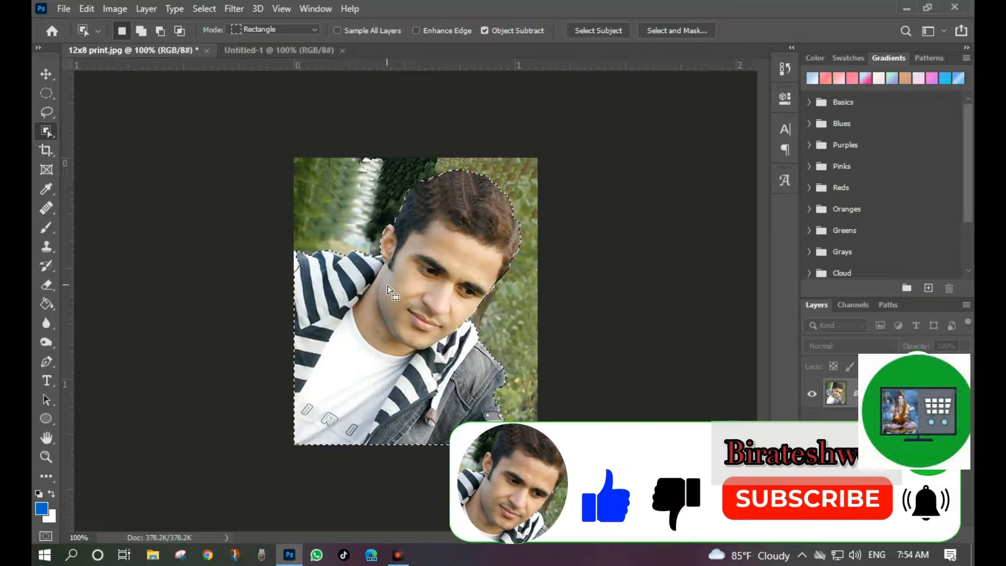
pyautogui.press('v')
pyautogui.moveTo(378, 271); pyautogui.dragTo(312, 227)
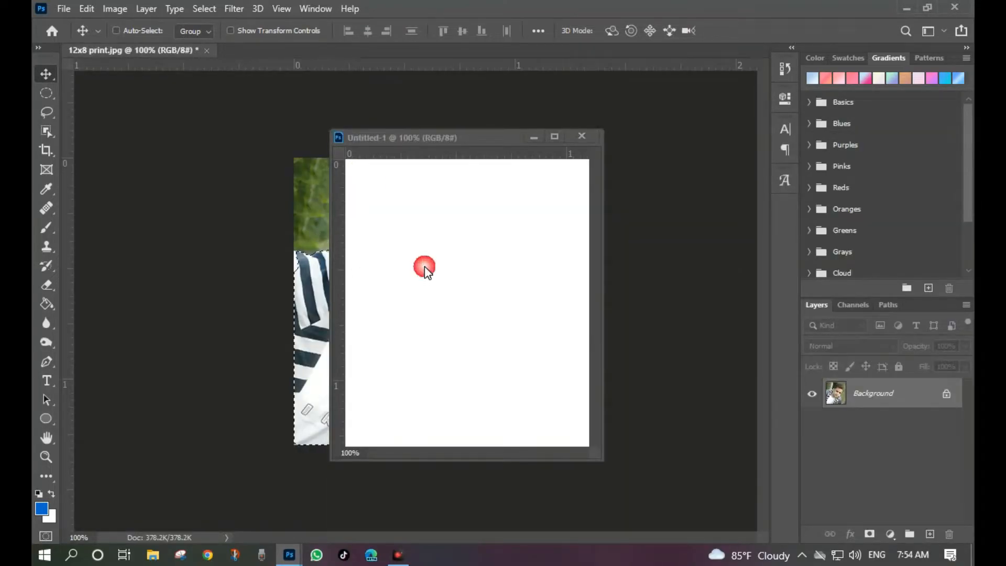
pyautogui.moveTo(479, 137); pyautogui.dragTo(563, 140)
pyautogui.click(335, 356)
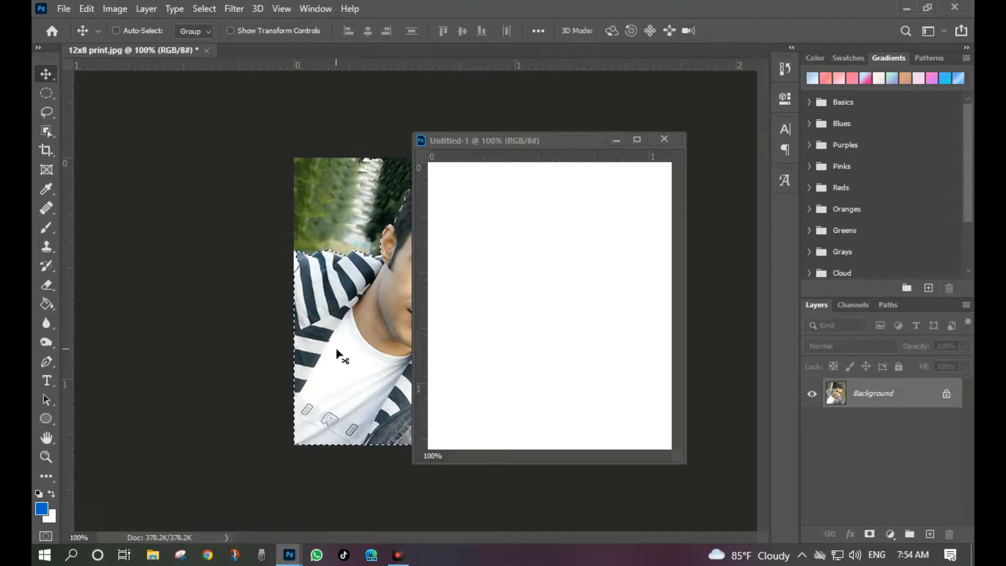
pyautogui.moveTo(337, 350); pyautogui.dragTo(487, 365)
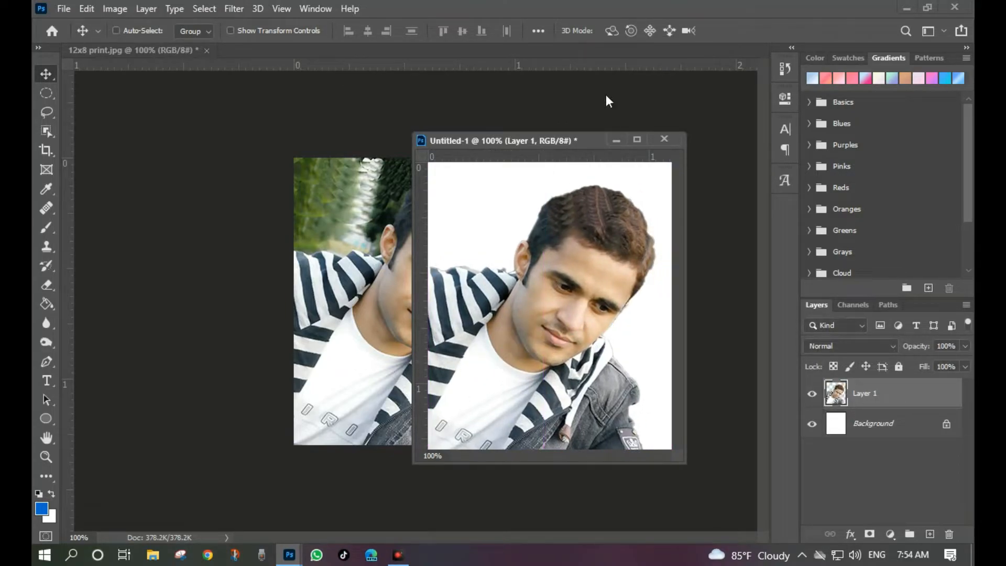
pyautogui.moveTo(554, 141); pyautogui.dragTo(495, 52)
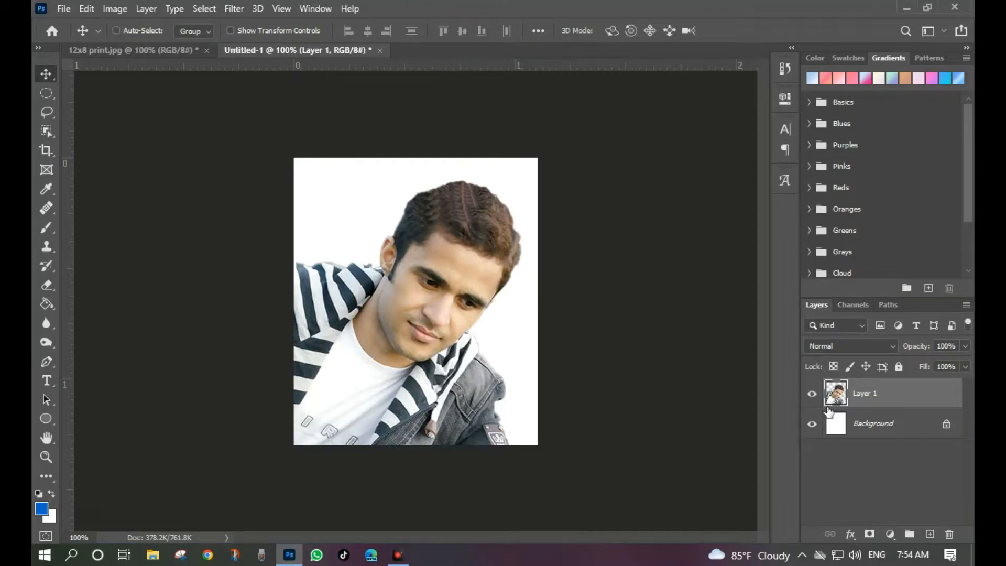
# - Convert the new document's Background into a regular, unlocked layer with the default settings
pyautogui.doubleClick(872, 425)
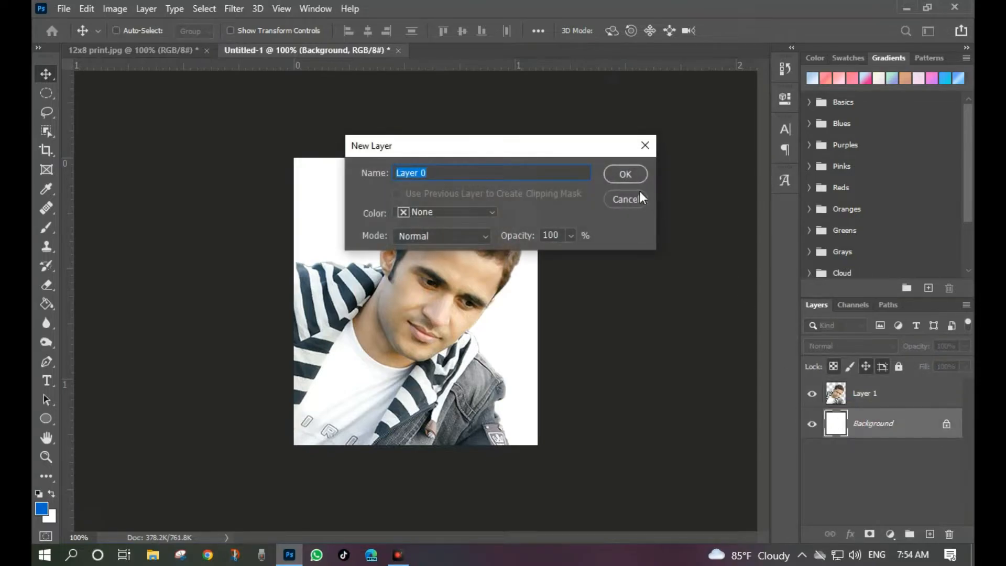
pyautogui.press('Return')
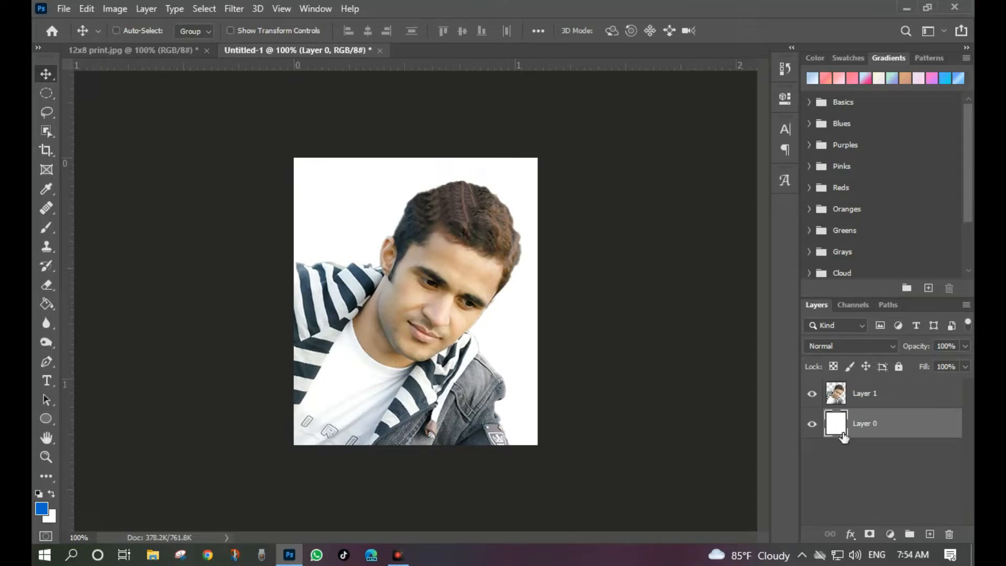
# - Merge the cut-out man's layer down into the white Layer 0
pyautogui.click(874, 404)
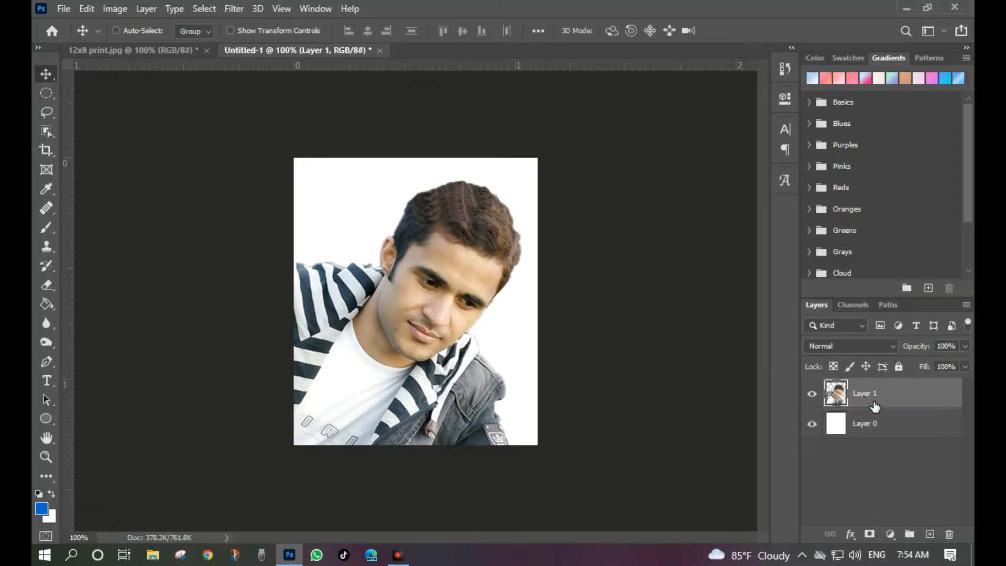
pyautogui.press('ctrl')
pyautogui.hotkey('ctrl', 'e')
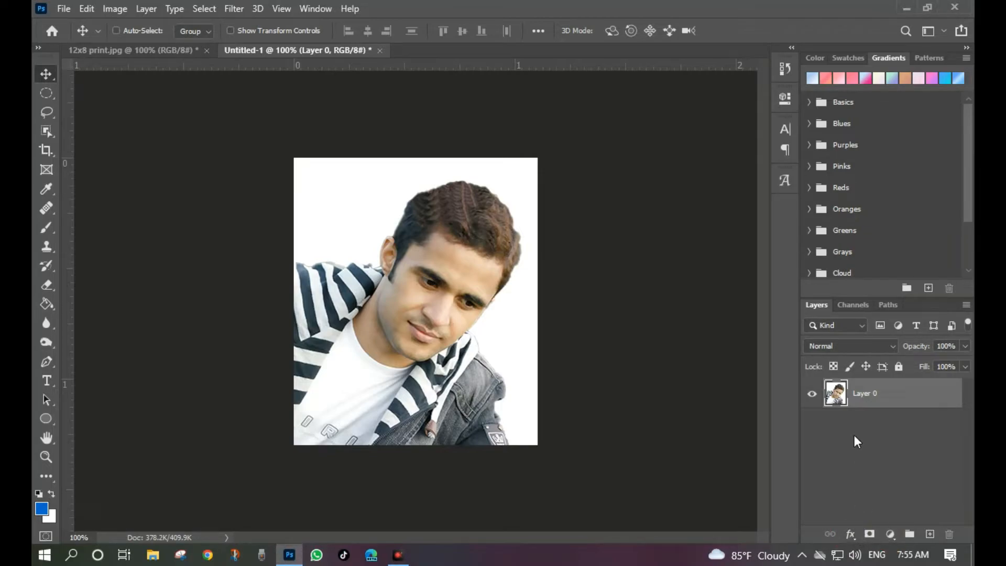
# - Add a Stroke layer style to the merged photo layer with its size set to 2 px
pyautogui.click(851, 534)
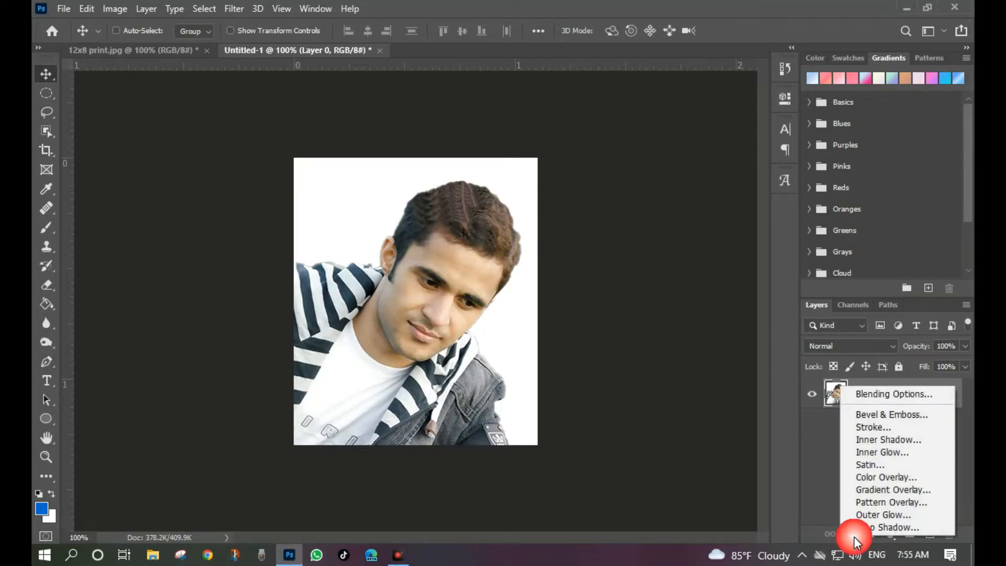
pyautogui.click(869, 427)
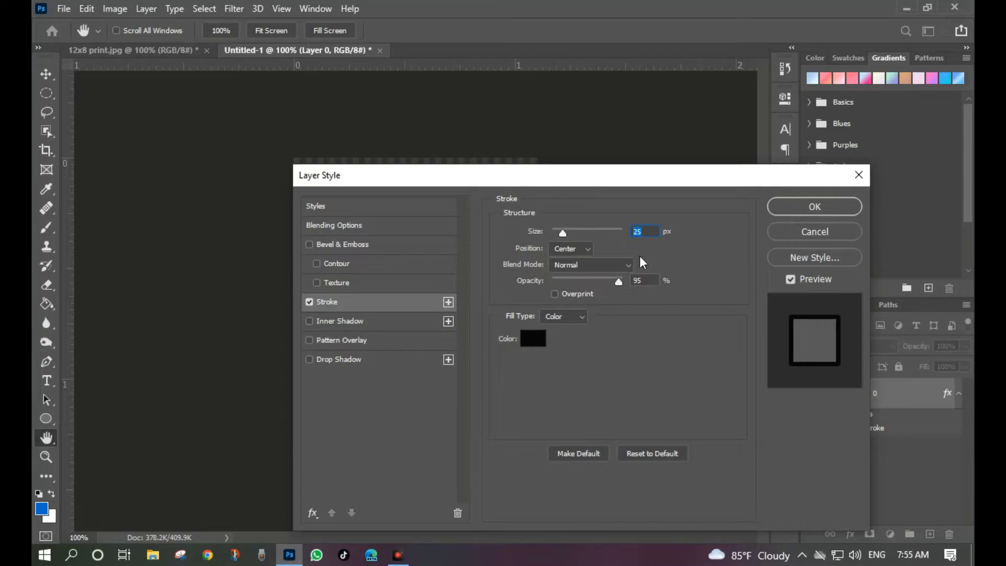
pyautogui.write('2')
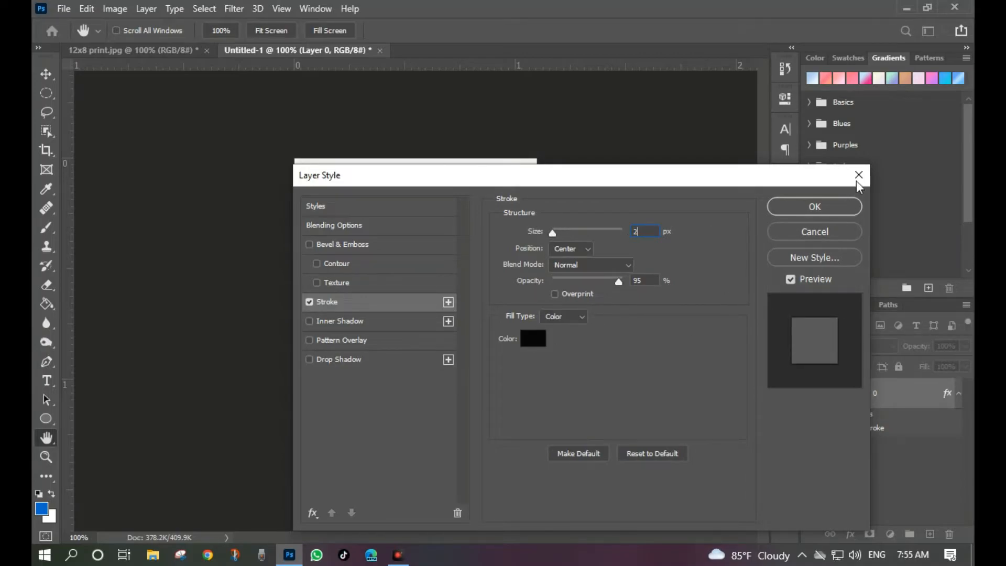
pyautogui.click(813, 207)
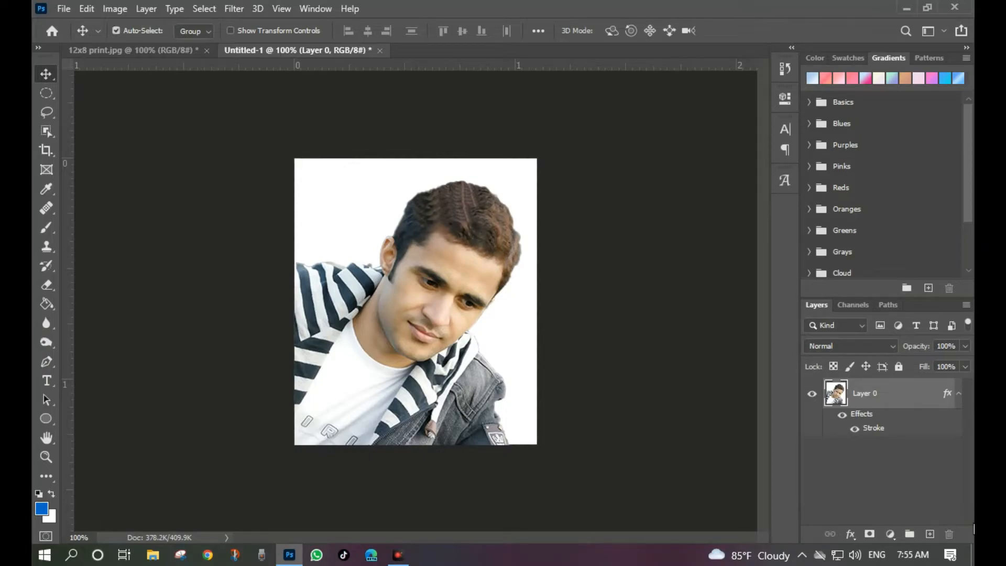
# - Create a new document 4 inches wide by 6 inches high at 300 pixels/inch in RGB Color
pyautogui.hotkey('ctrl', 'n')
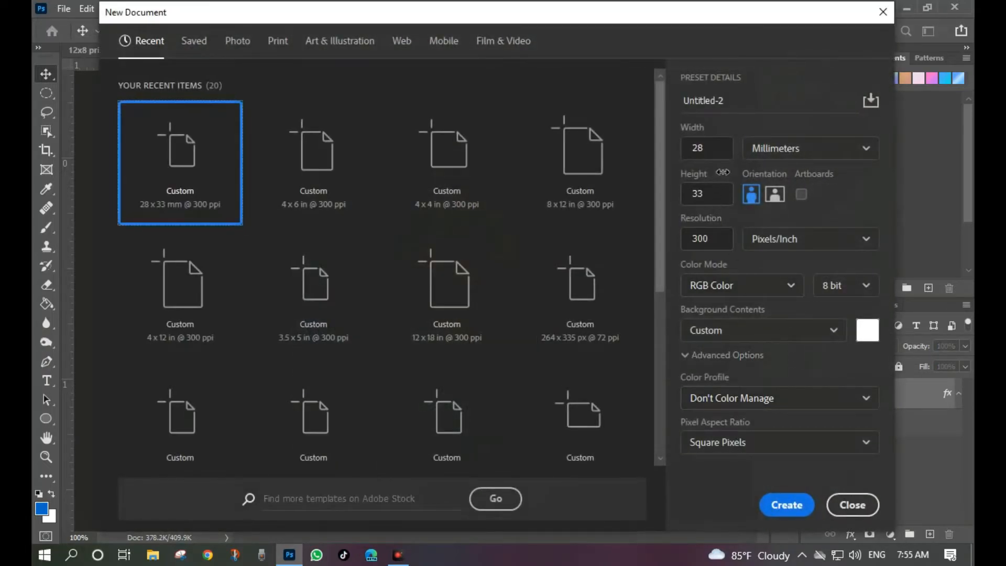
pyautogui.click(716, 150)
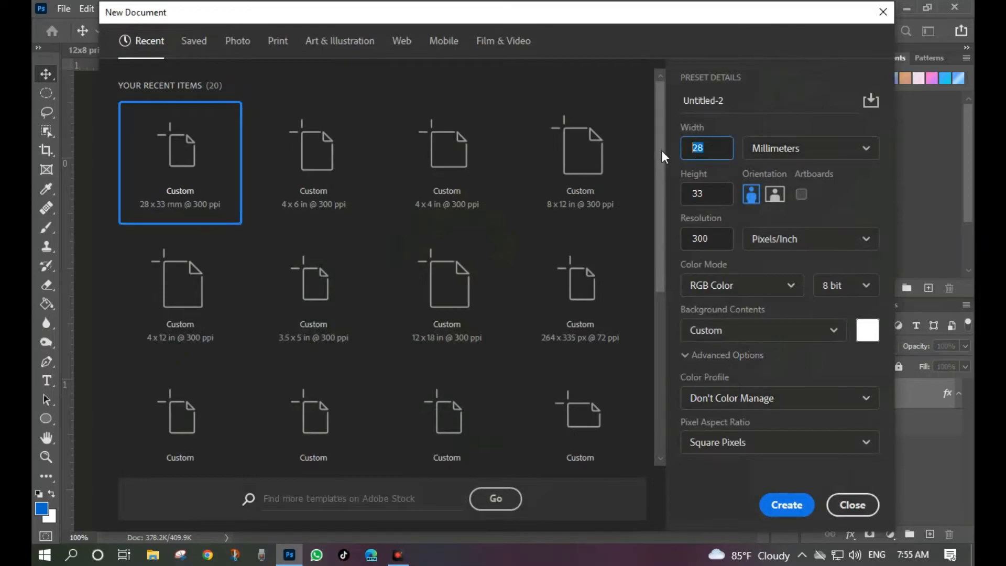
pyautogui.write('4')
pyautogui.click(797, 162)
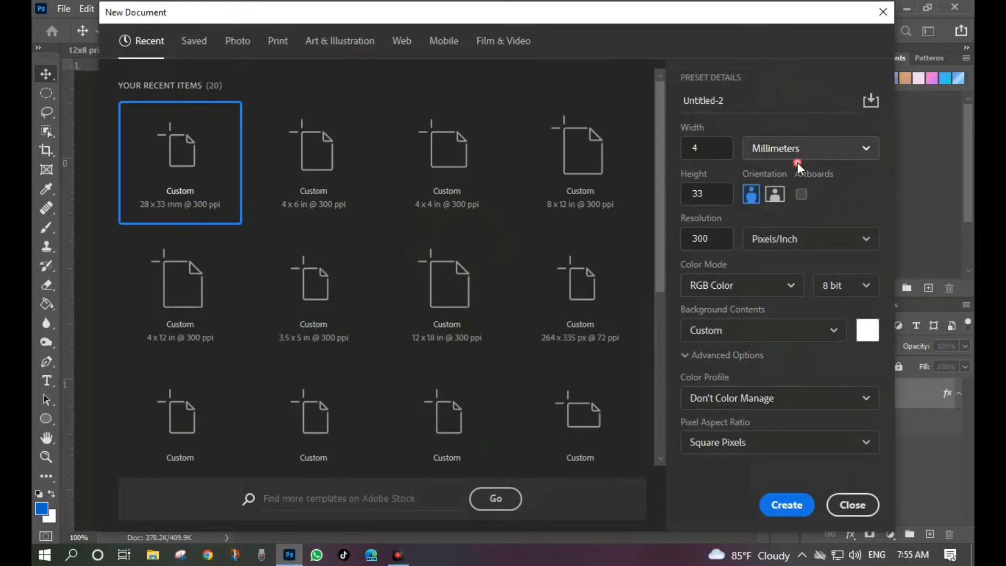
pyautogui.click(800, 205)
pyautogui.click(727, 153)
pyautogui.write('4')
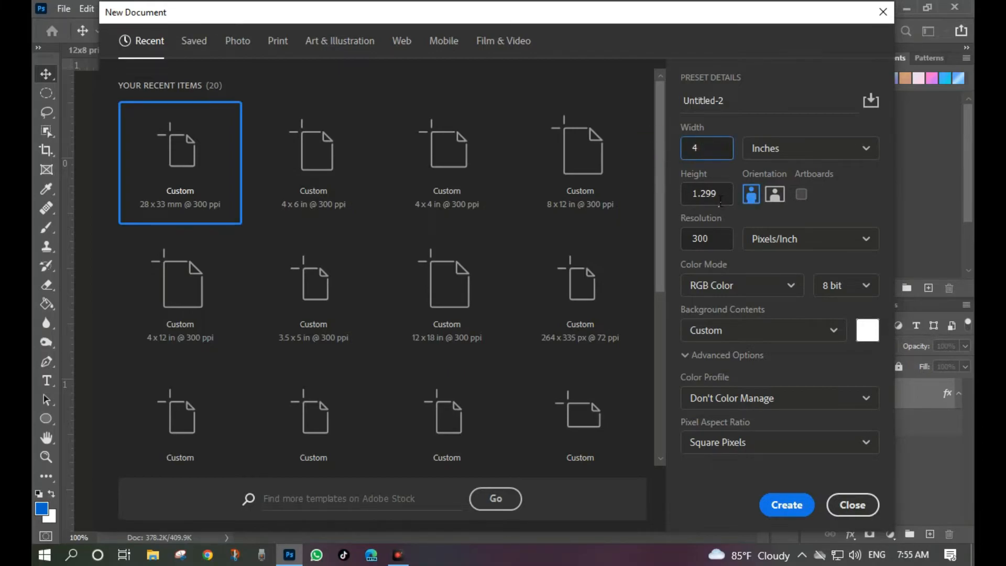
pyautogui.click(720, 201)
pyautogui.write('6')
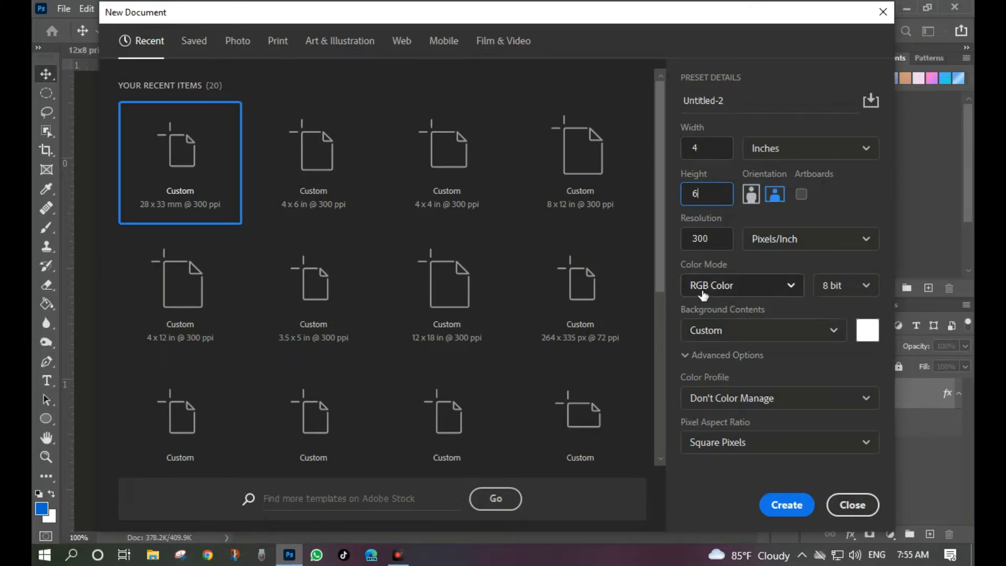
pyautogui.click(786, 506)
# - Float the blank 4 x 6 inch document beside the photo and copy the stroked photo into the sheet's upper-left corner
pyautogui.moveTo(436, 49); pyautogui.dragTo(497, 108)
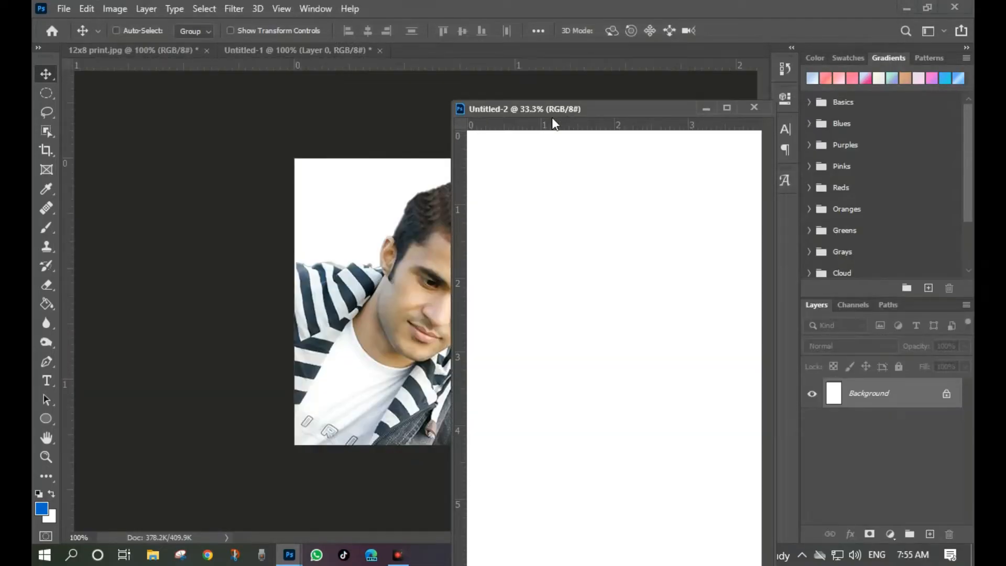
pyautogui.moveTo(588, 111); pyautogui.dragTo(622, 85)
pyautogui.click(444, 292)
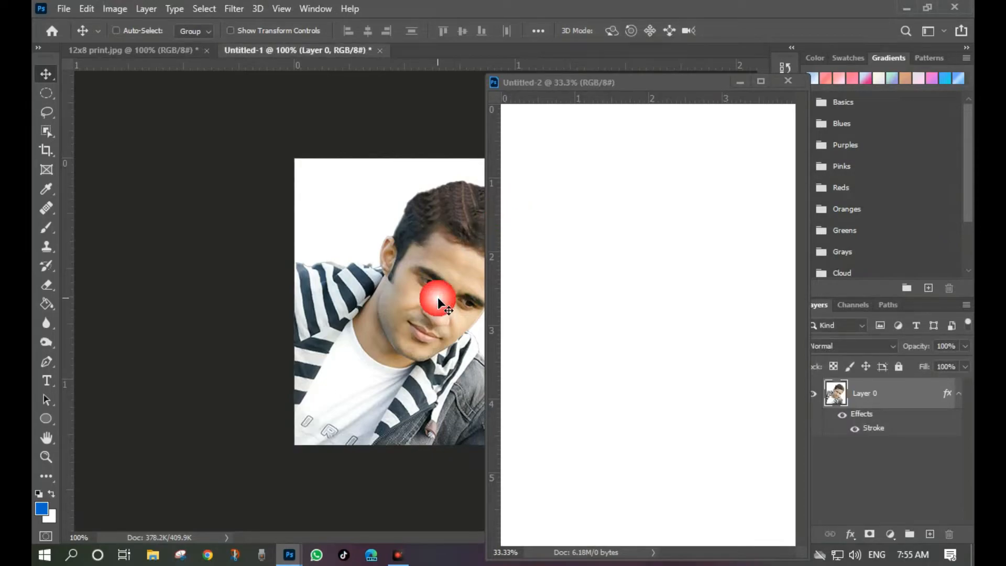
pyautogui.click(414, 315)
pyautogui.click(413, 315)
pyautogui.moveTo(414, 315); pyautogui.dragTo(535, 151)
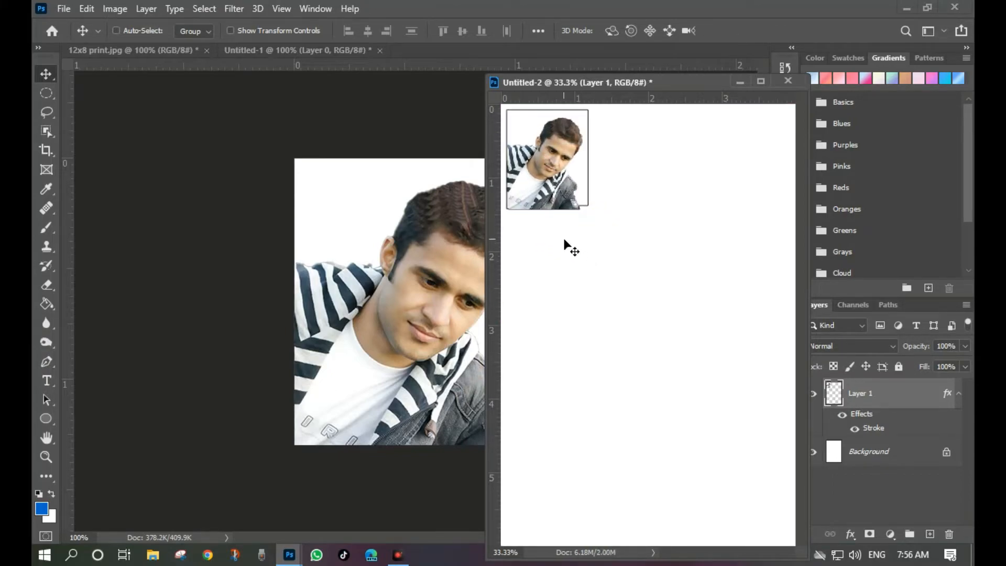
# - Duplicate the passport photo twice to form an evenly spaced row of three and merge the three photo layers into one
pyautogui.moveTo(548, 171); pyautogui.dragTo(715, 172)
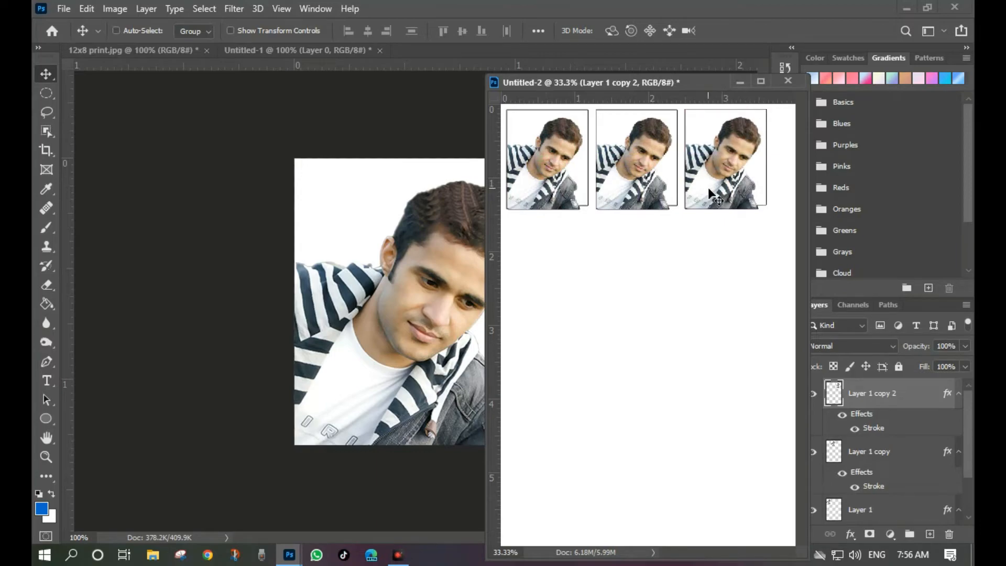
pyautogui.hotkey('ctrl', 'e')
pyautogui.hotkey('ctrl', 'e')
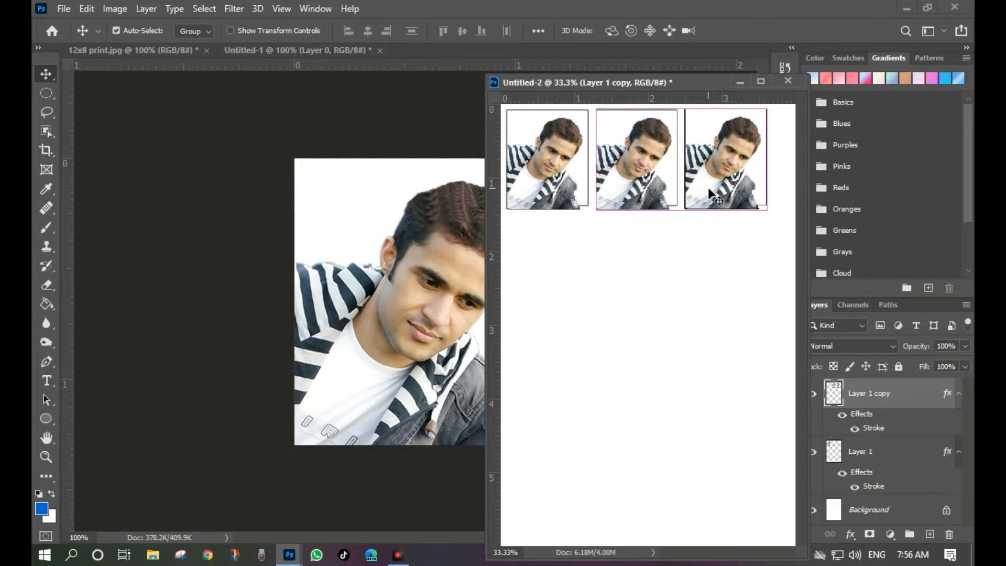
pyautogui.press('ctrl')
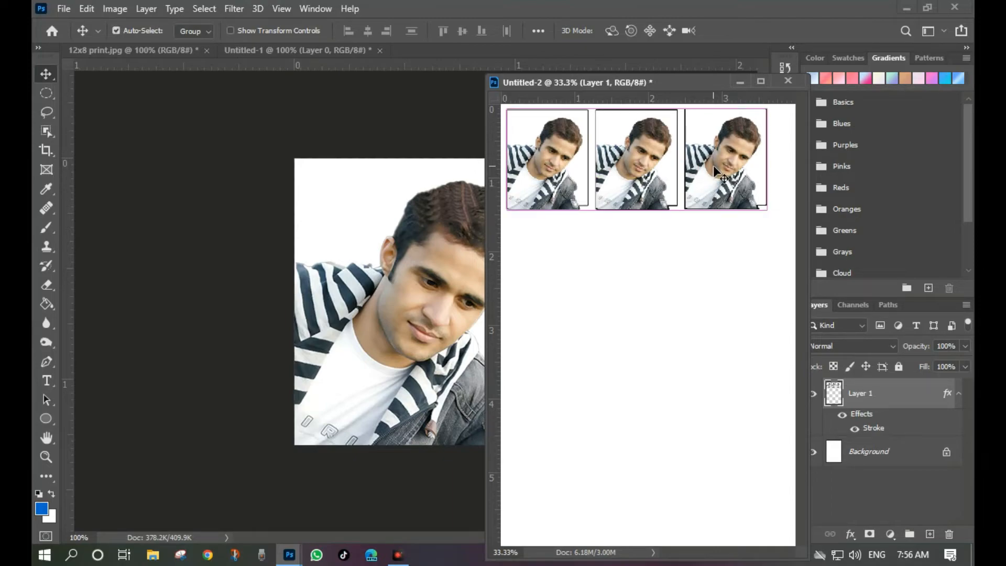
# - Duplicate the row of three photos downward three times to fill the sheet with four evenly spaced rows
pyautogui.moveTo(717, 194); pyautogui.dragTo(713, 274)
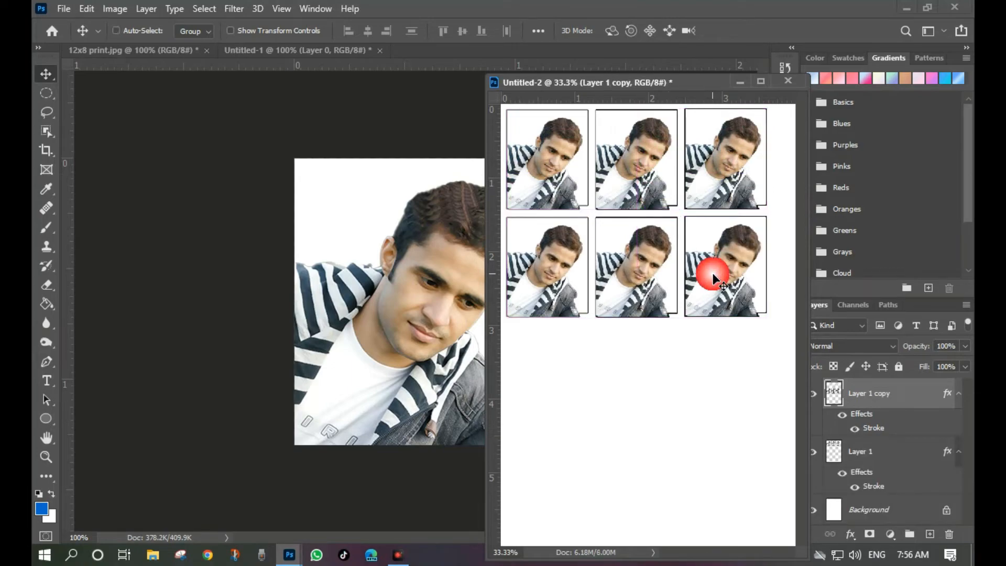
pyautogui.press('ctrl')
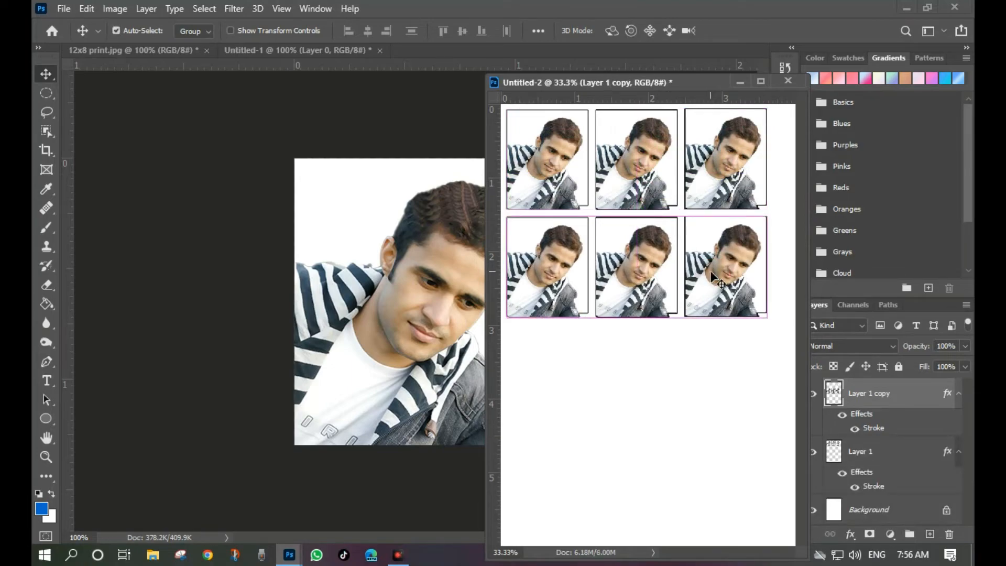
pyautogui.moveTo(710, 272); pyautogui.dragTo(710, 477)
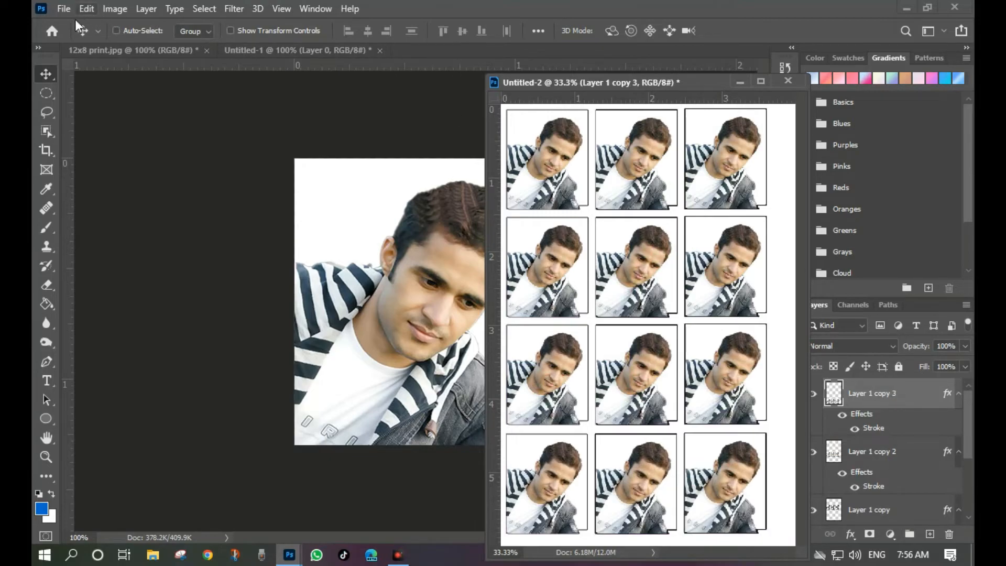
# - Save the photo sheet to the Desktop as a JPEG named with the person's first name, at Maximum quality 12 with Baseline ("Standard") format
pyautogui.click(63, 8)
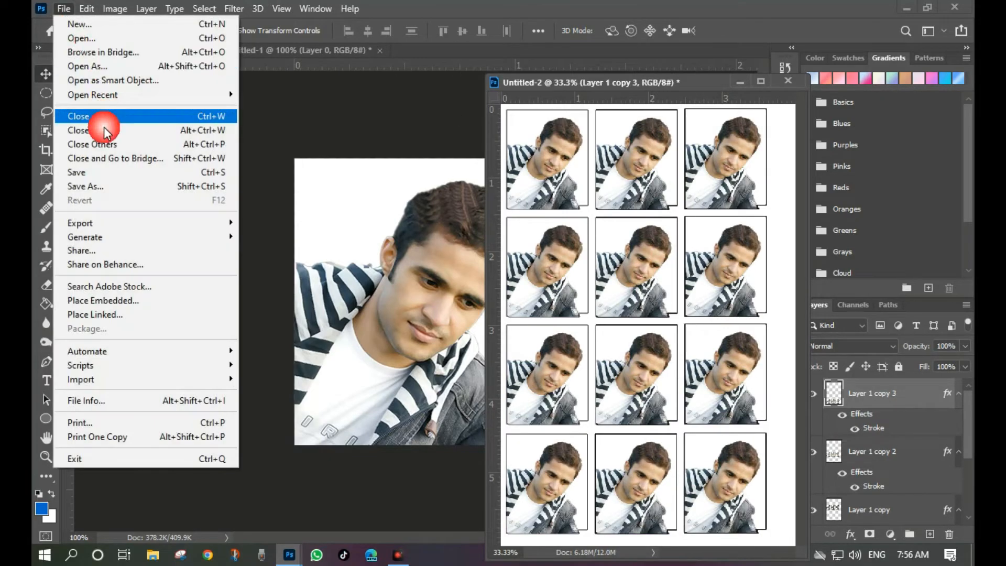
pyautogui.click(103, 190)
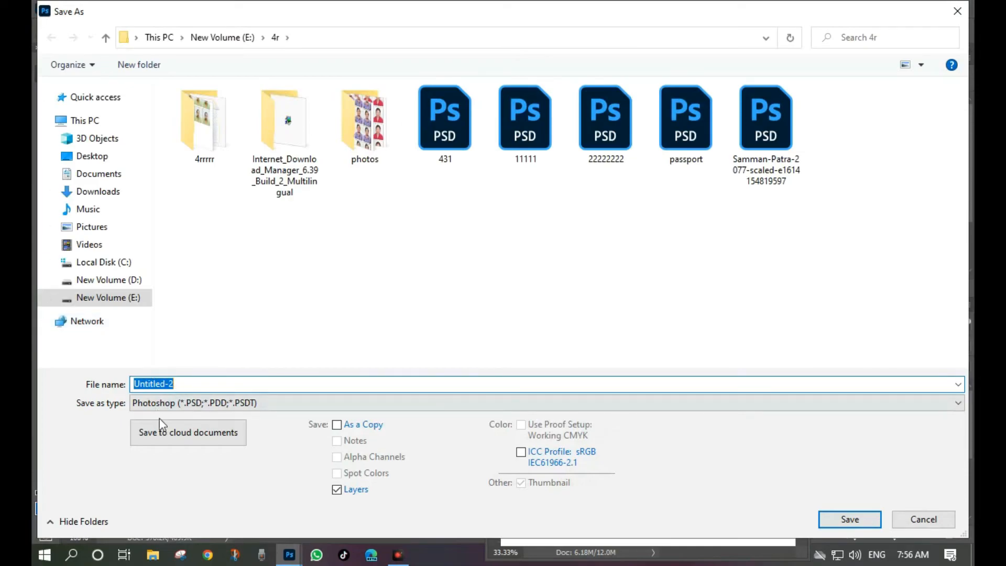
pyautogui.click(217, 402)
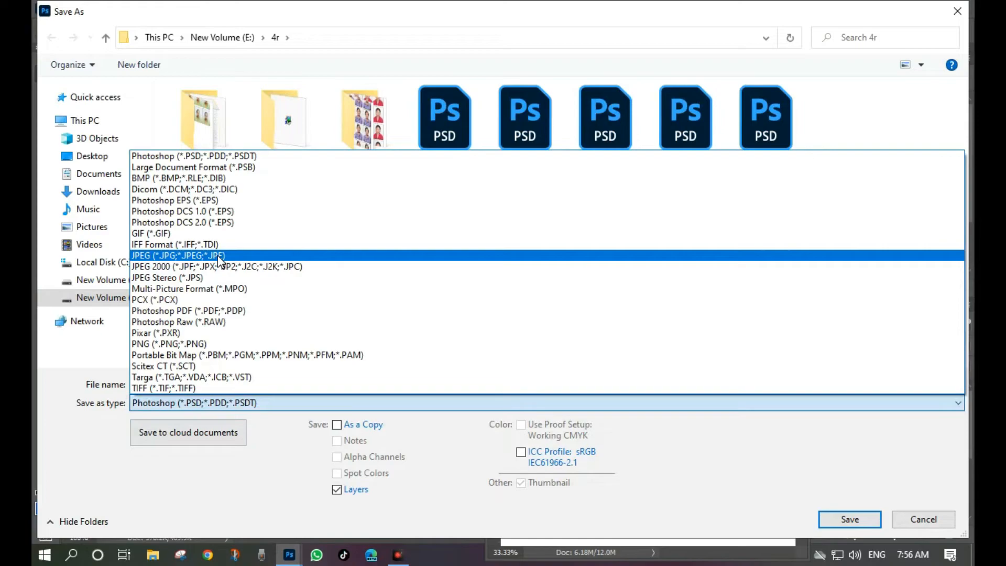
pyautogui.click(219, 255)
pyautogui.click(190, 386)
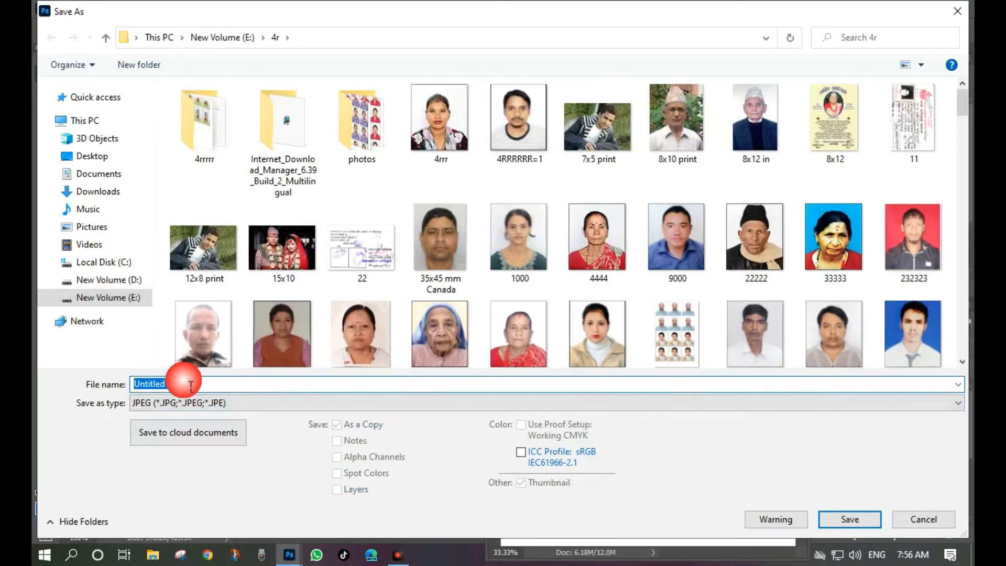
pyautogui.write('binod')
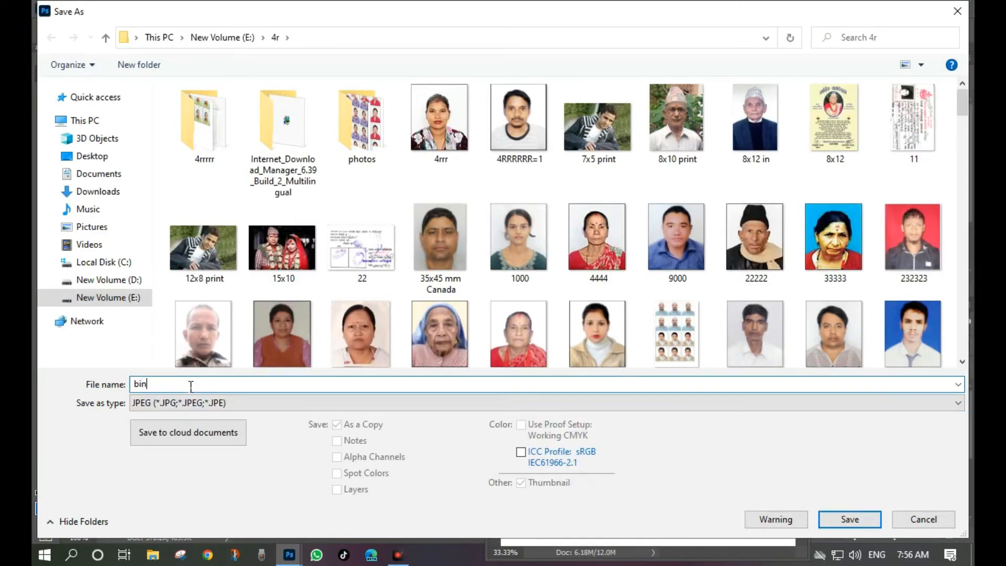
pyautogui.click(107, 156)
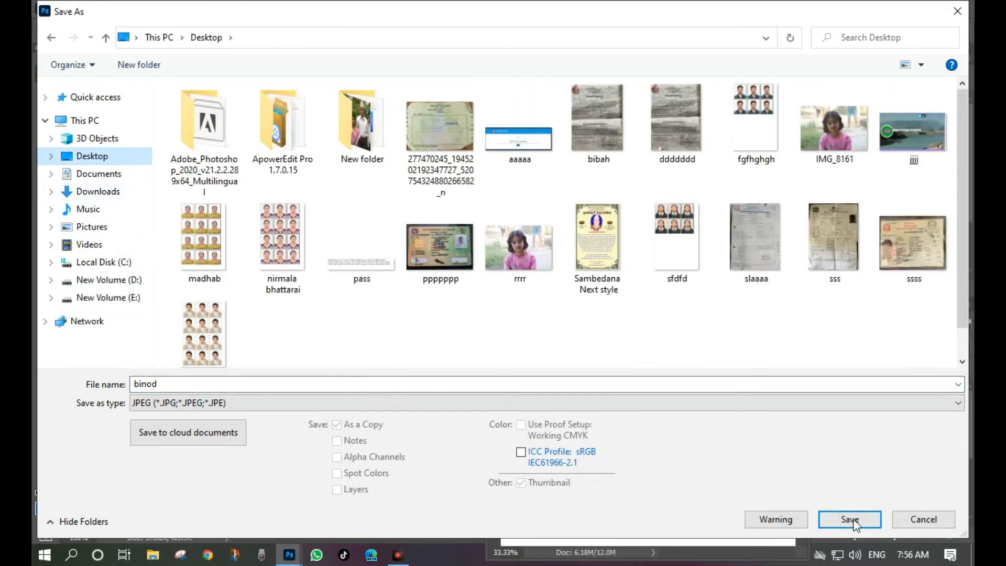
pyautogui.click(847, 519)
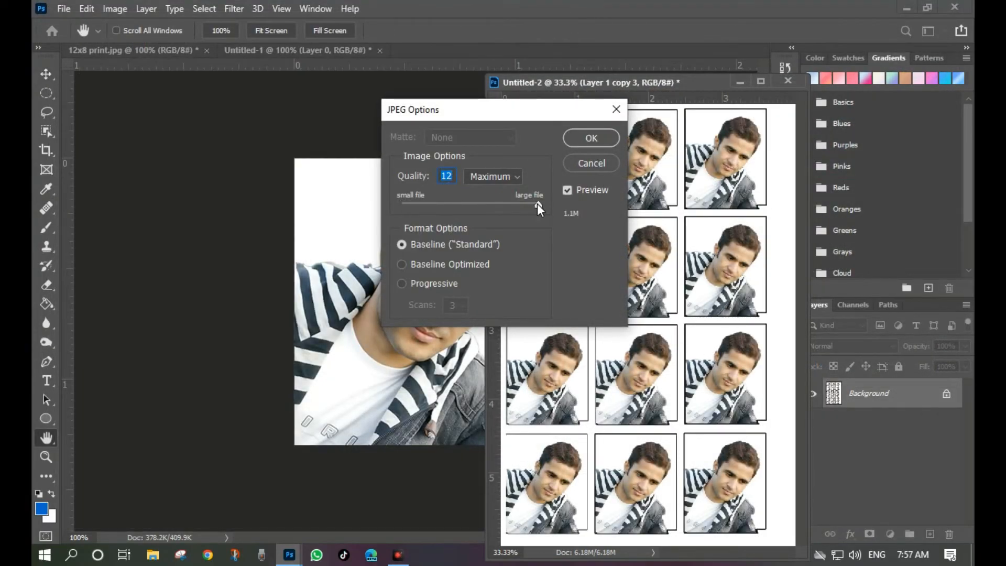
pyautogui.moveTo(537, 204); pyautogui.dragTo(540, 204)
pyautogui.click(583, 139)
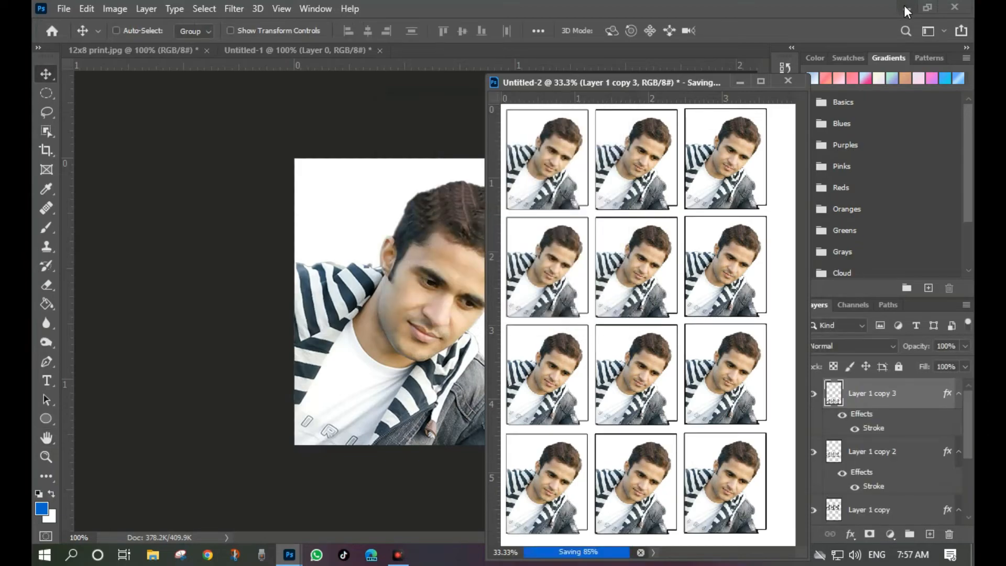
# - Switch to the desktop, refresh it, and open the saved JPEG sheet in Photos to check it
pyautogui.click(904, 7)
pyautogui.rightClick(632, 140)
pyautogui.click(661, 181)
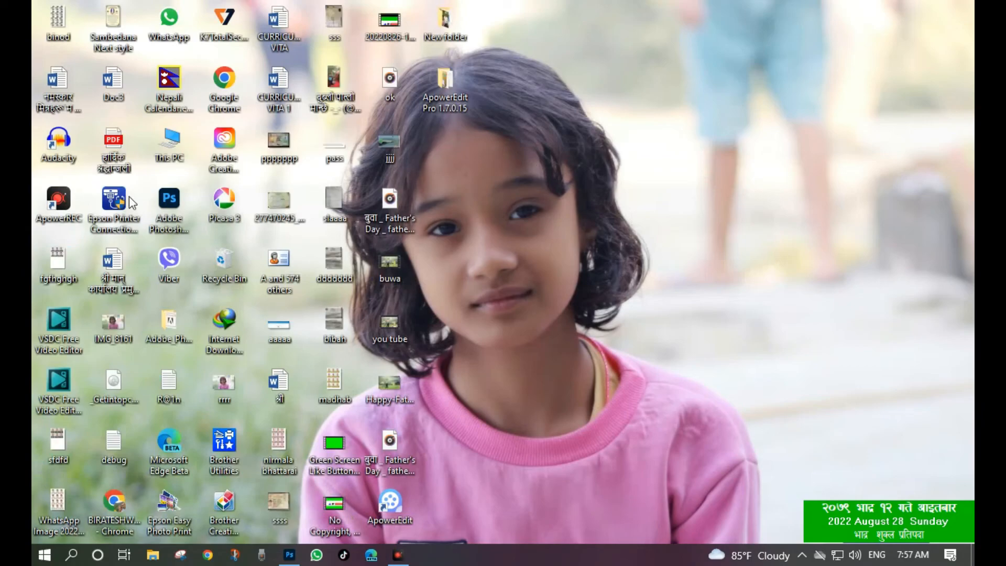
pyautogui.doubleClick(55, 27)
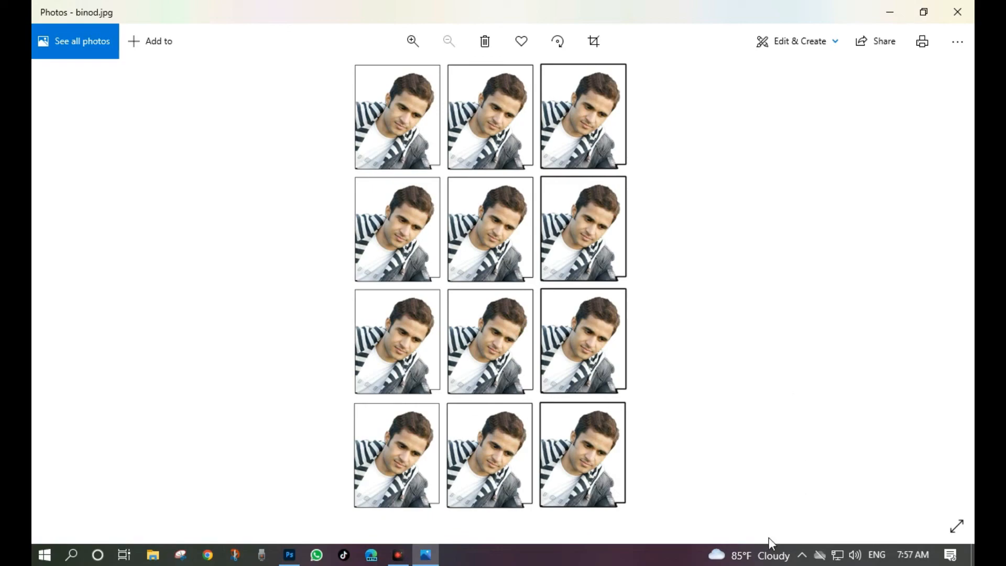
pyautogui.click(765, 557)
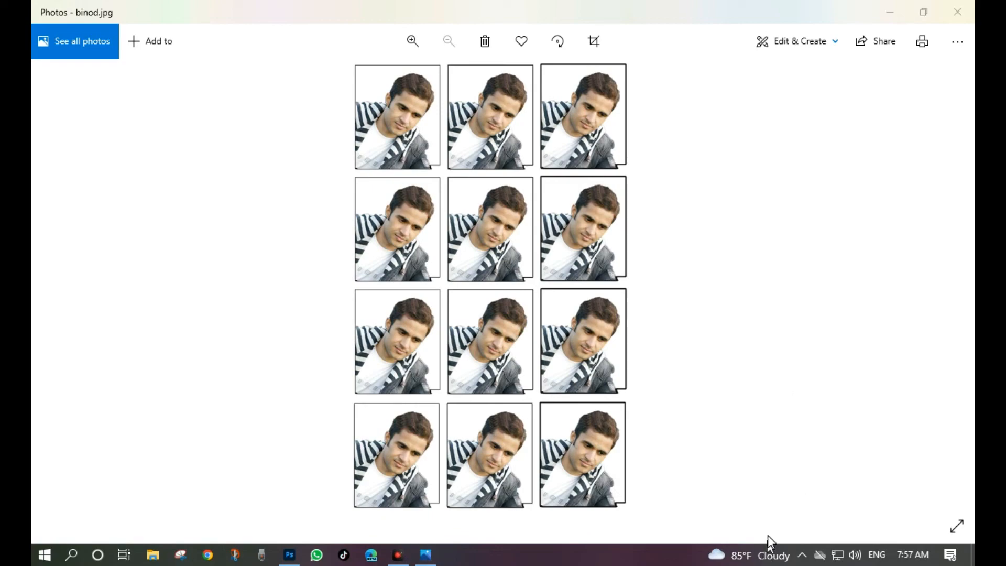
pyautogui.click(801, 333)
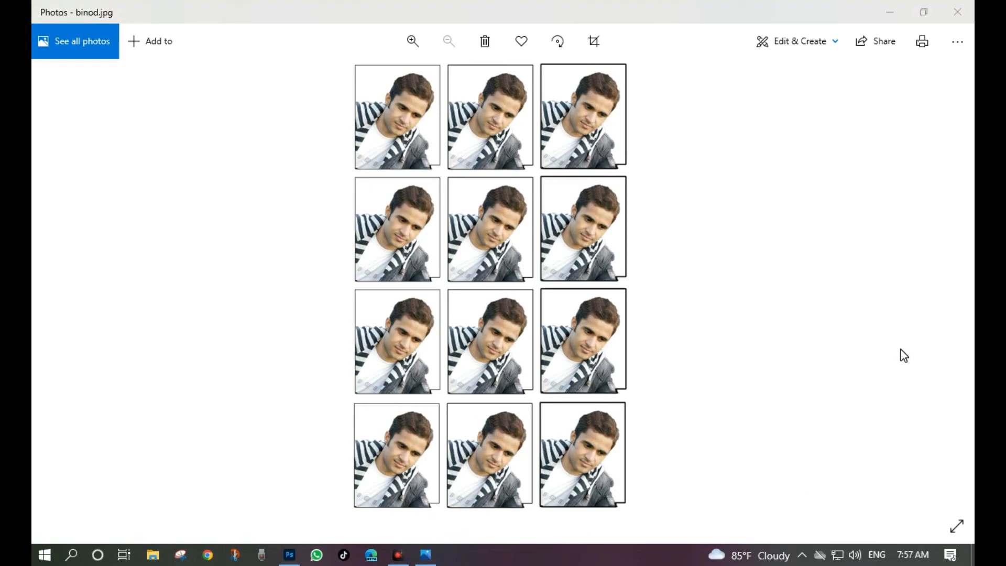